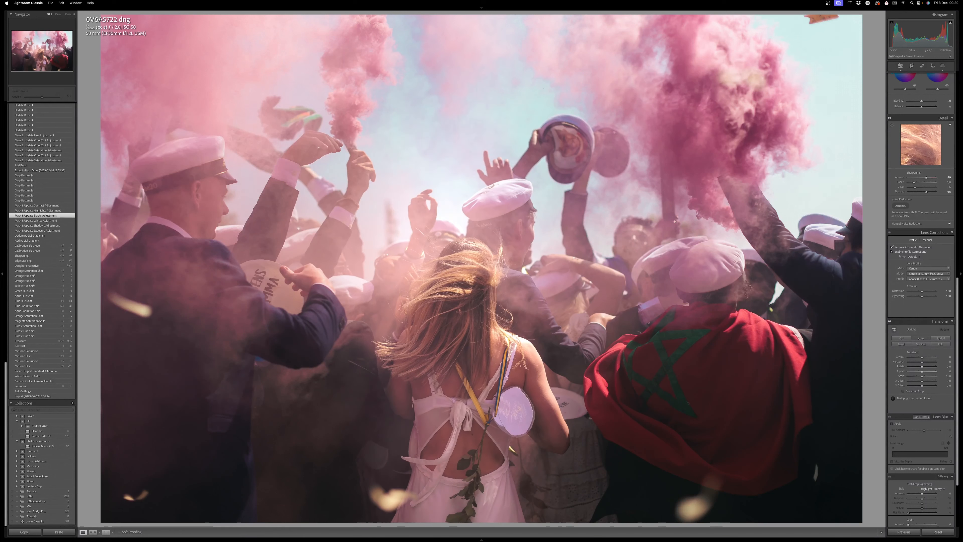
Step: Step through the pink-smoke crowd photo's edit history from the Mask 1 adjustments to the portrait crop states
key("super+z")
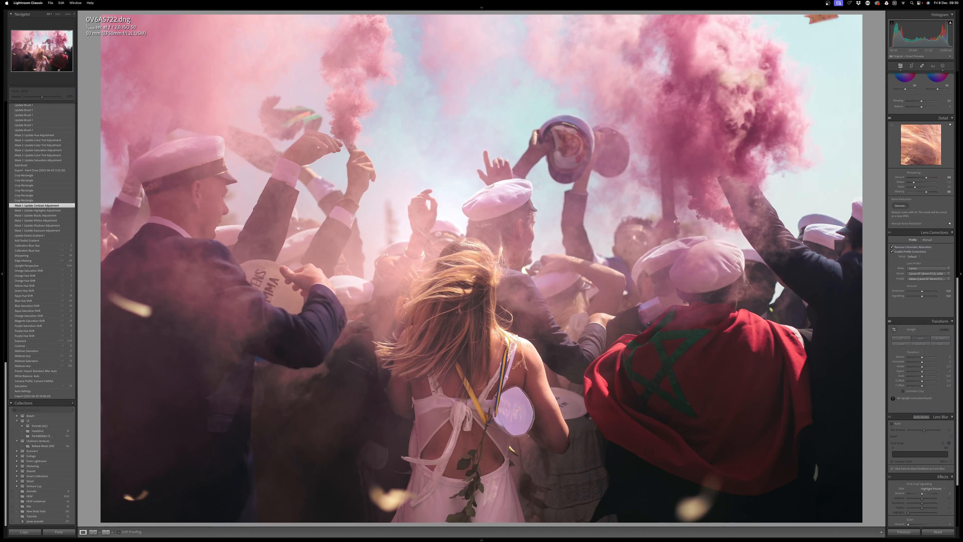
key("super+z")
key("super+z")
key("super+z")
key("super+z")
key("super+z")
key("super+z")
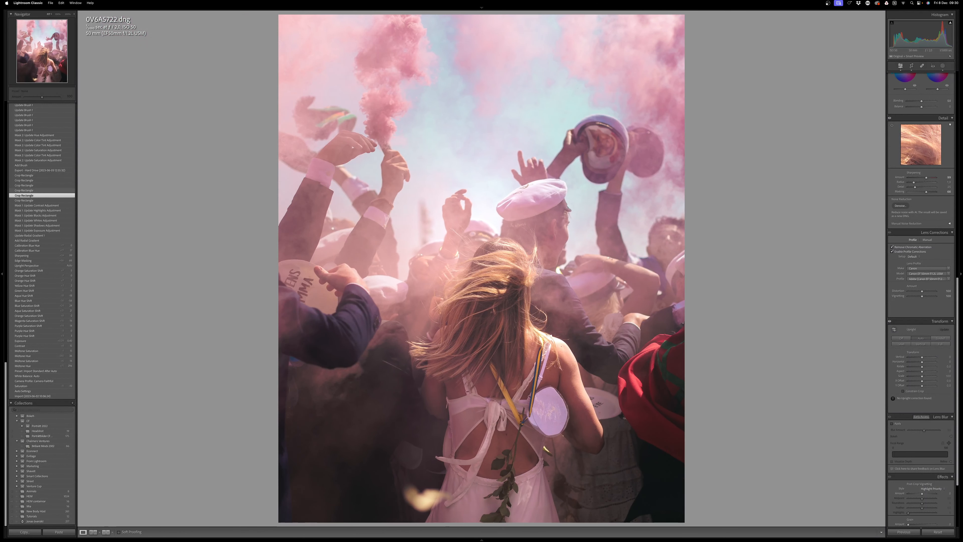
Step: Continue through the history past the remaining crop states and the added brush to the Mask 2 color tint adjustments
key("super+z")
key("super+z")
key("super+z")
key("super+z")
key("super+z")
key("super+z")
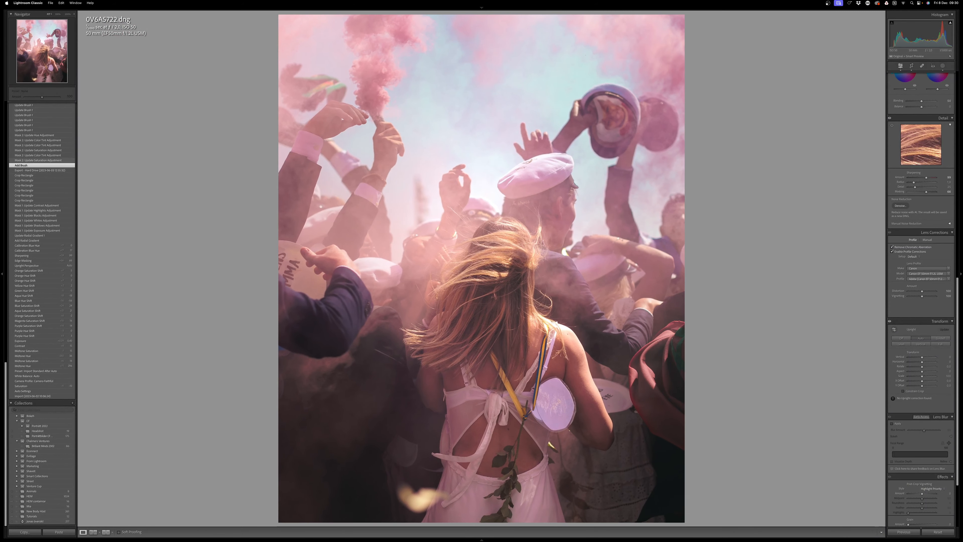
key("super+z")
key("super+z")
key("super+z")
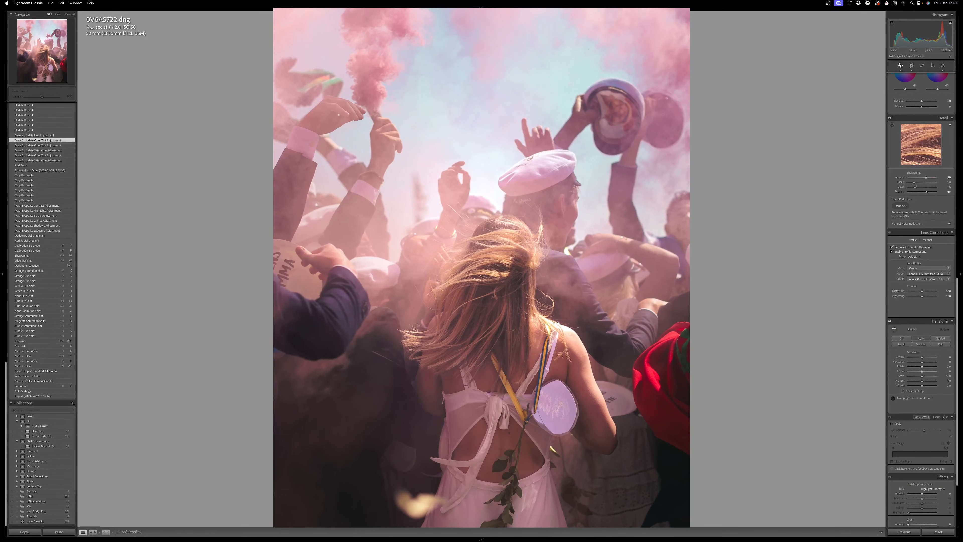
Step: Review the brush updates and Mask 2 adjustments in the history, finishing at the most recent exposure adjustment
scroll(41, 137, "up", 10)
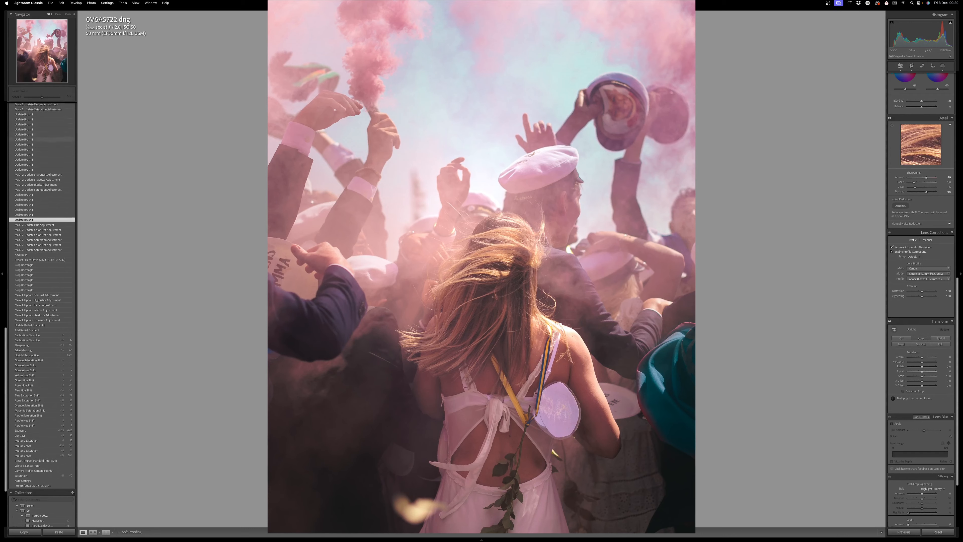
key("super+z")
key("super+z")
key("super+z")
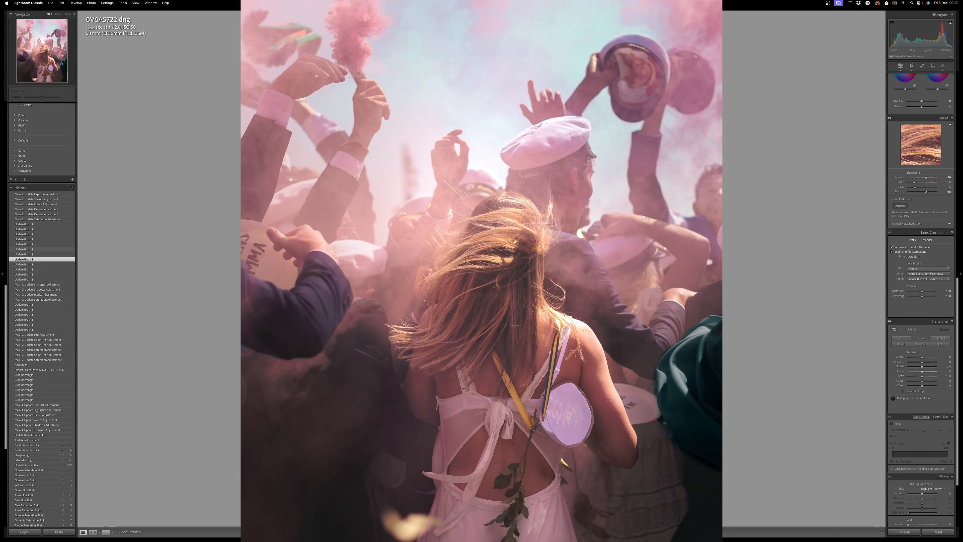
left_click(42, 229)
left_click(42, 219)
left_click(36, 214)
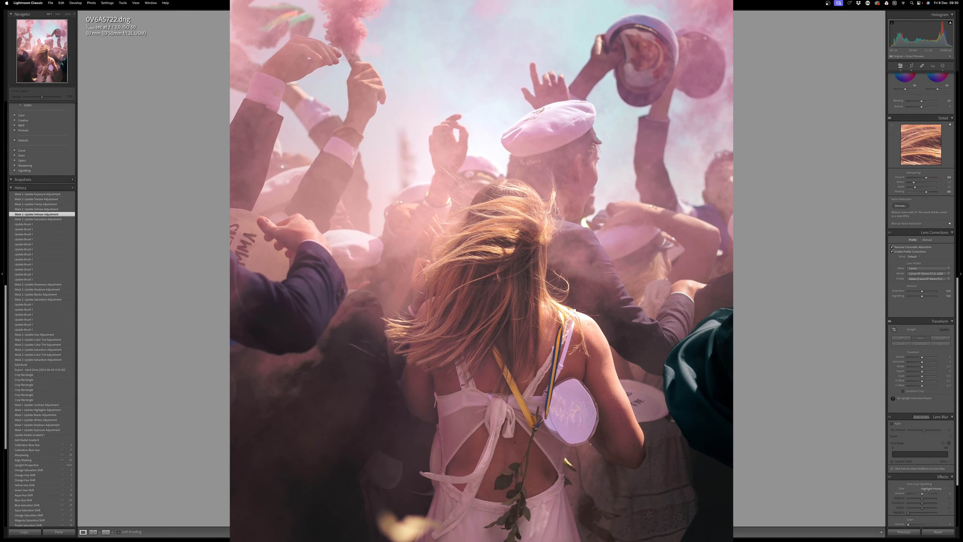
left_click(36, 204)
left_click(37, 199)
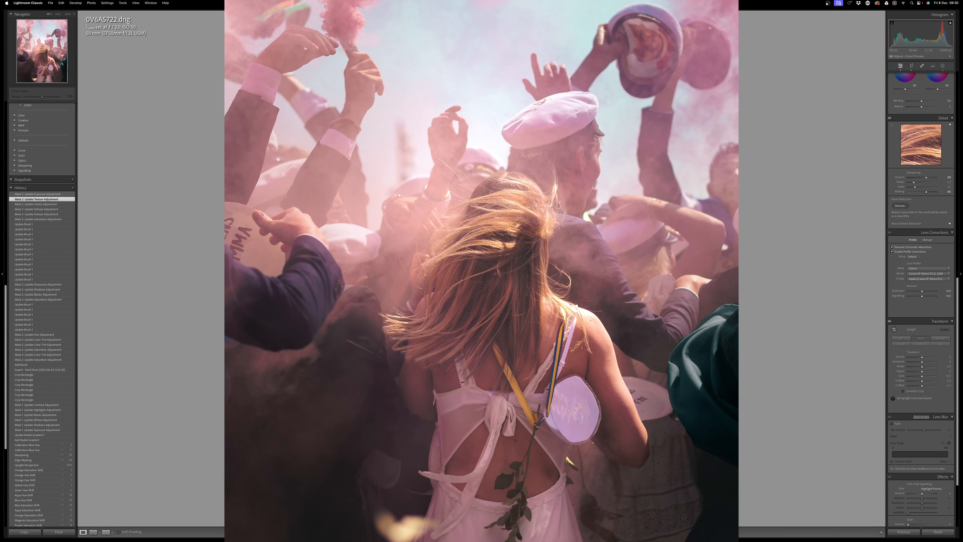
left_click(37, 194)
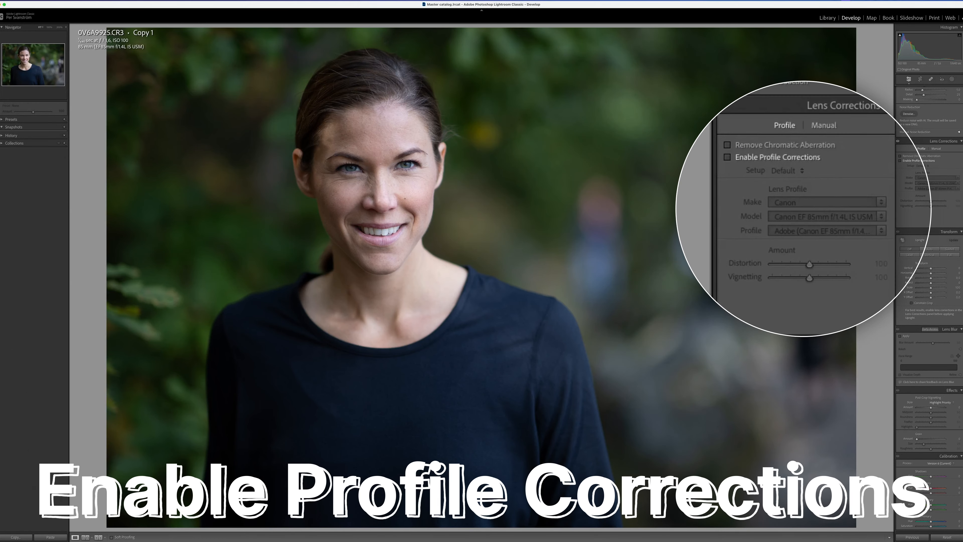
Step: Enable lens profile corrections for the portrait and compare Upright Off with Auto, leaving it on Auto
left_click(900, 160)
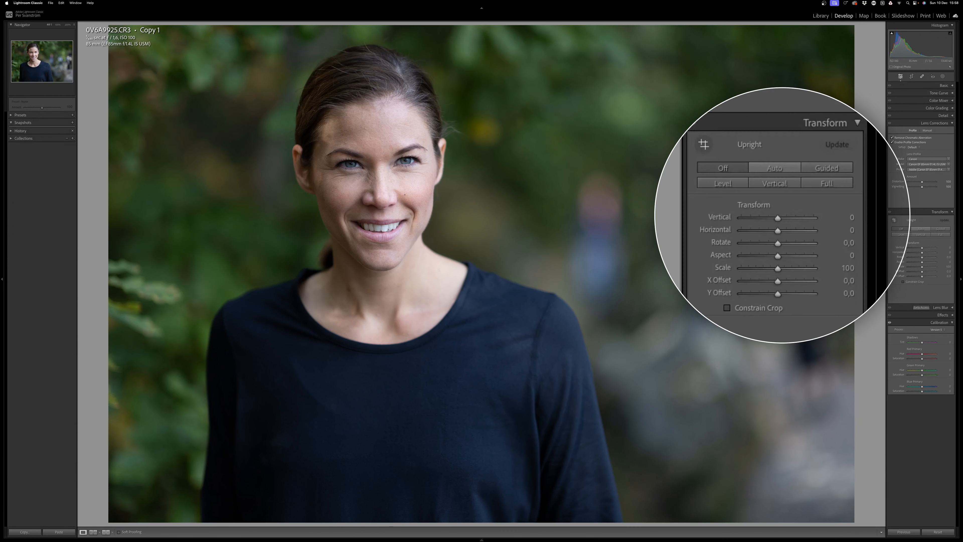
left_click(920, 228)
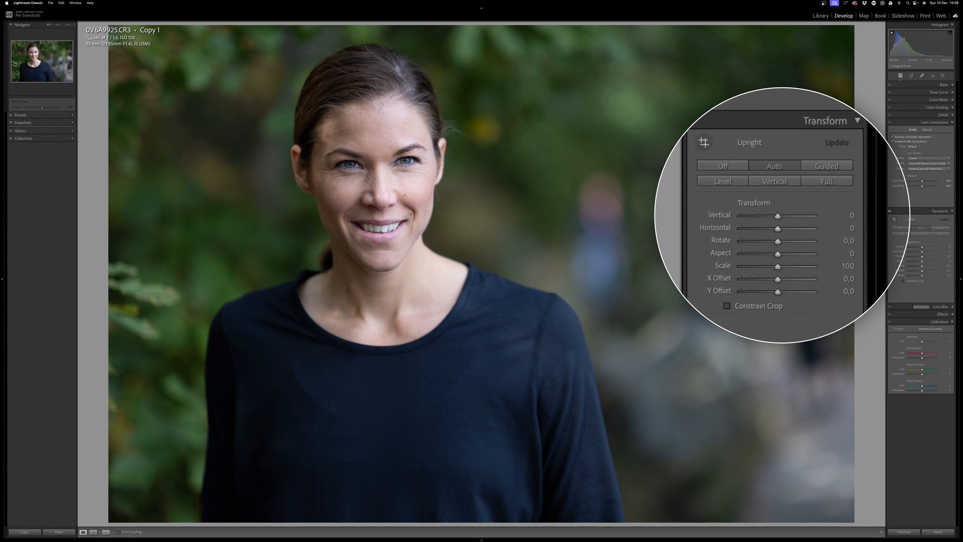
left_click(901, 228)
left_click(920, 229)
left_click(901, 228)
left_click(920, 228)
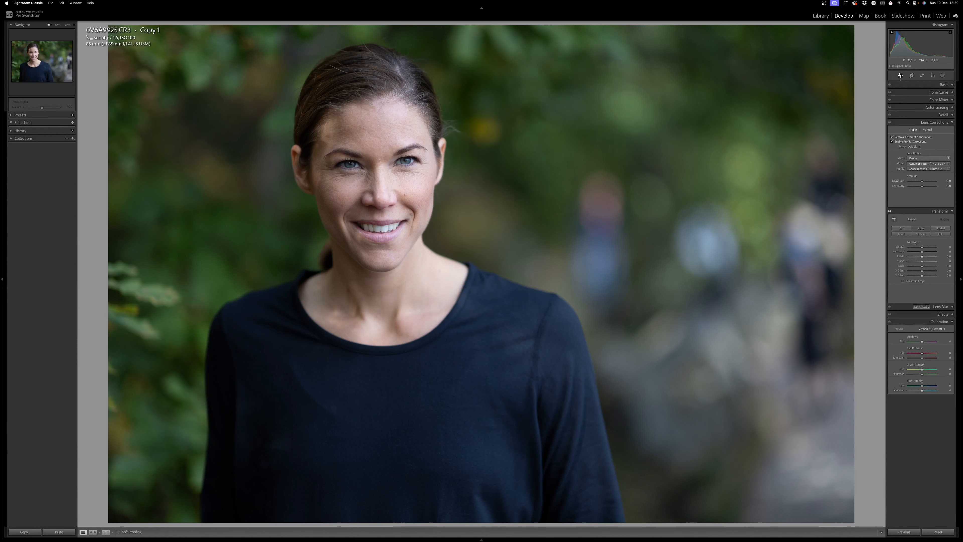
Step: Go to the next photo, the narrow street scene, and compare Upright Off with Auto, leaving it on Auto
key("Right")
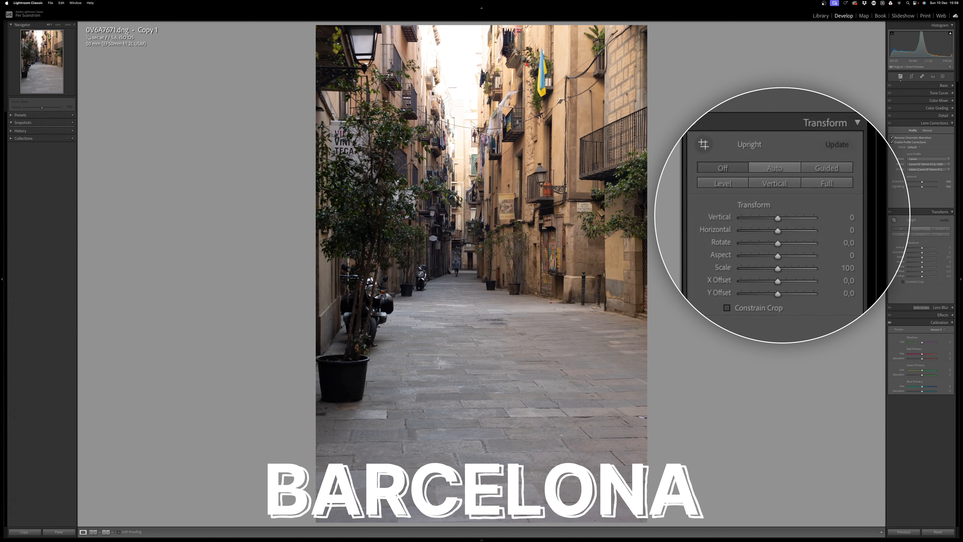
left_click(920, 229)
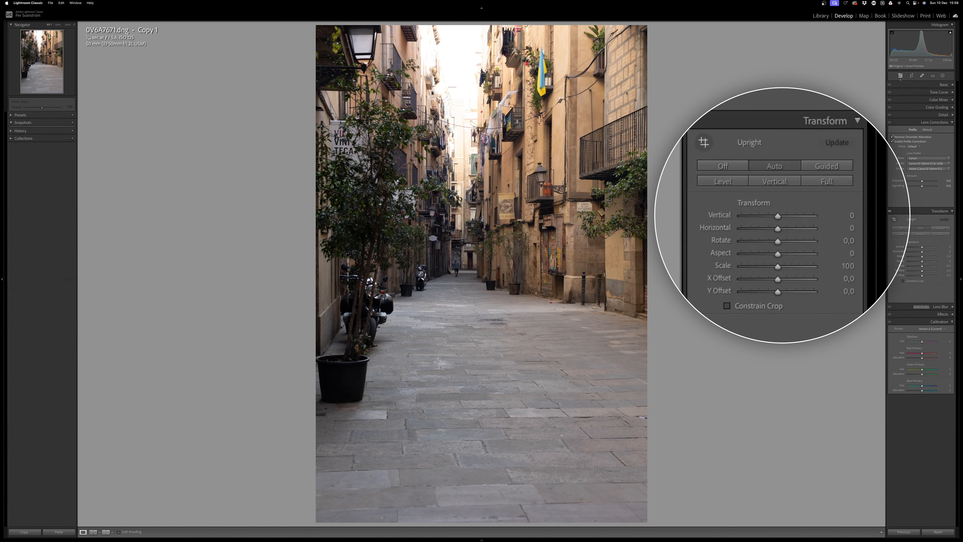
left_click(901, 229)
left_click(921, 229)
Step: Use Guided Upright with a vertical guide along the building edge and horizontal guides at the street's far end and across the paving
left_click(940, 228)
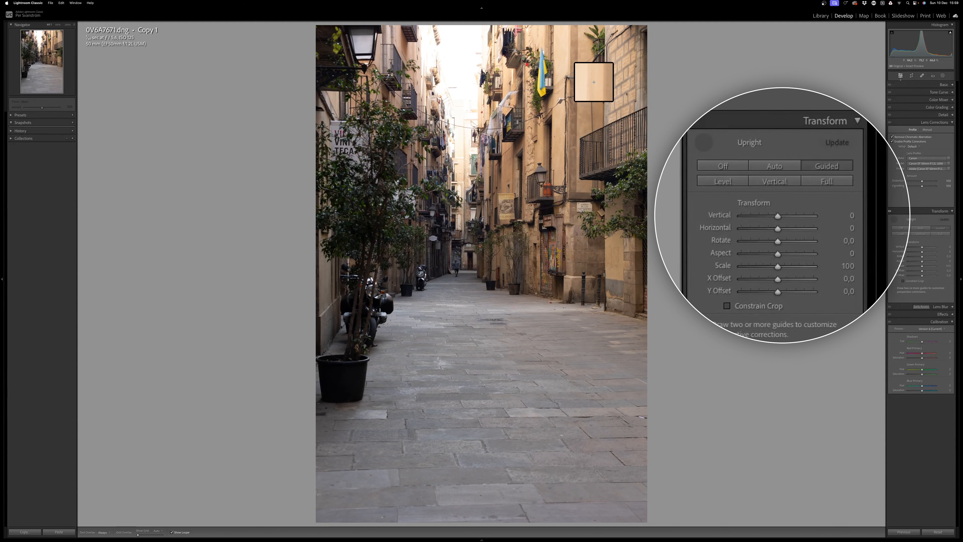
left_click_drag(567, 39, 568, 198)
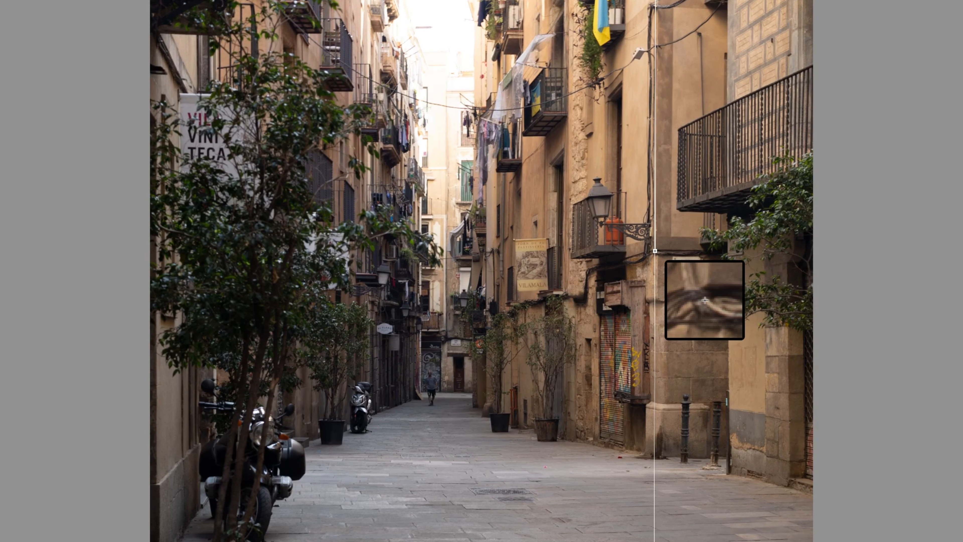
left_click_drag(421, 391, 472, 391)
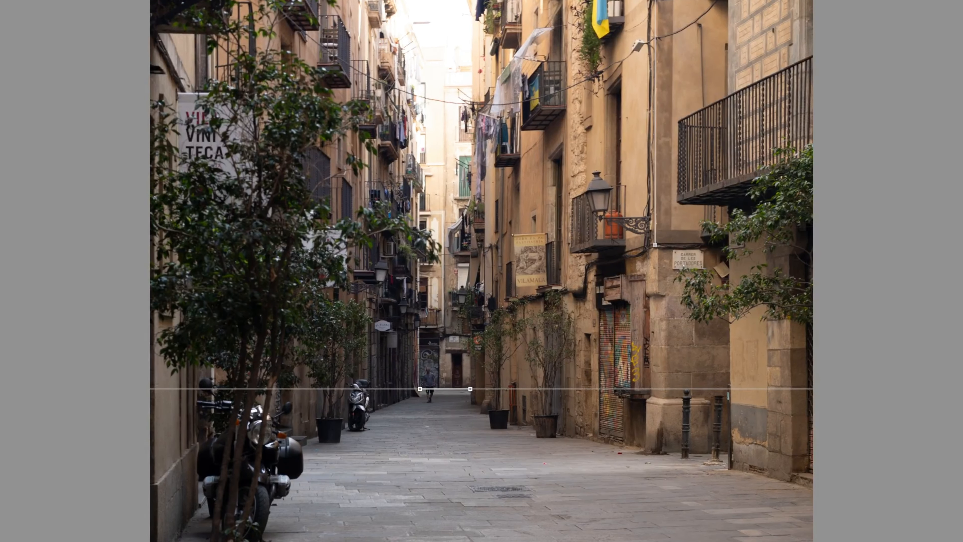
left_click_drag(180, 447, 770, 448)
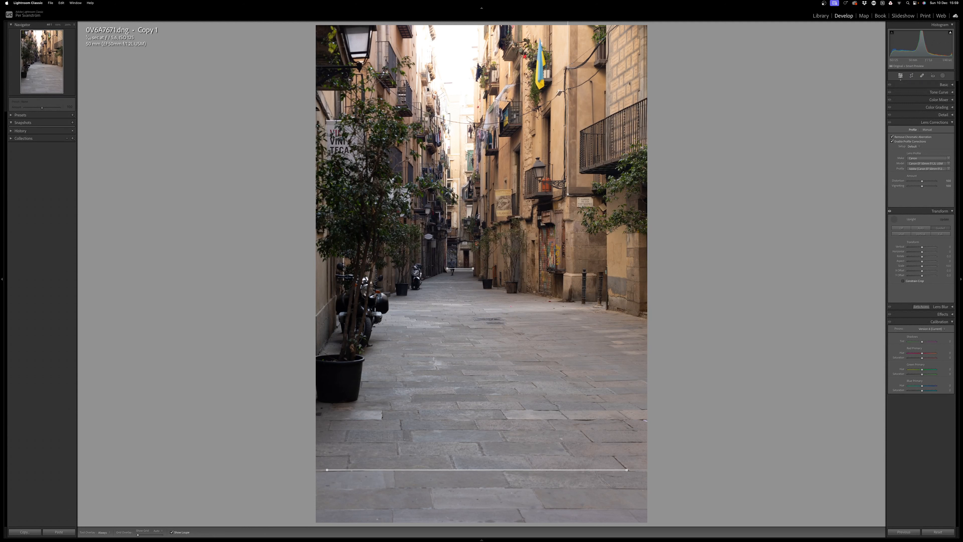
Step: Compare the street photo with Upright set to Off, Auto and Guided, leaving it on Guided
left_click(901, 228)
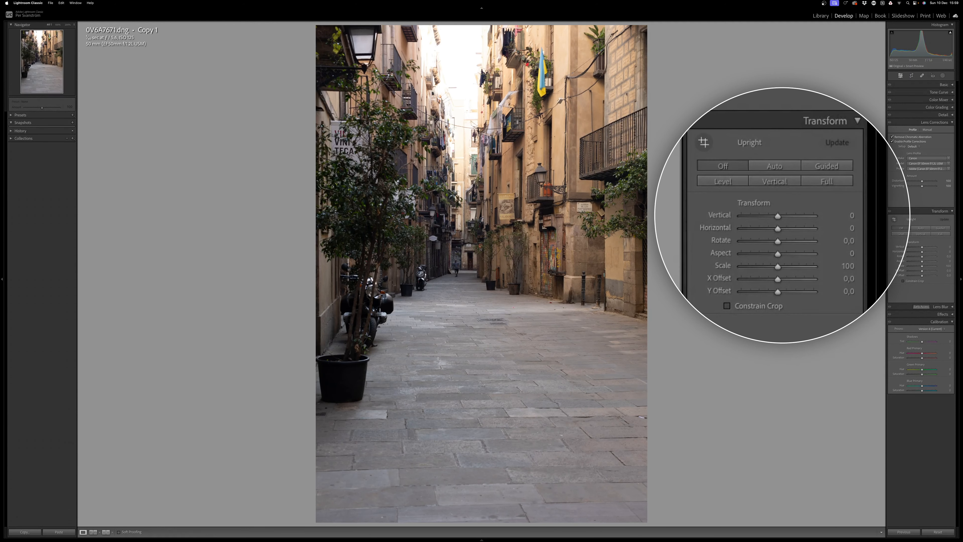
left_click(921, 227)
left_click(940, 228)
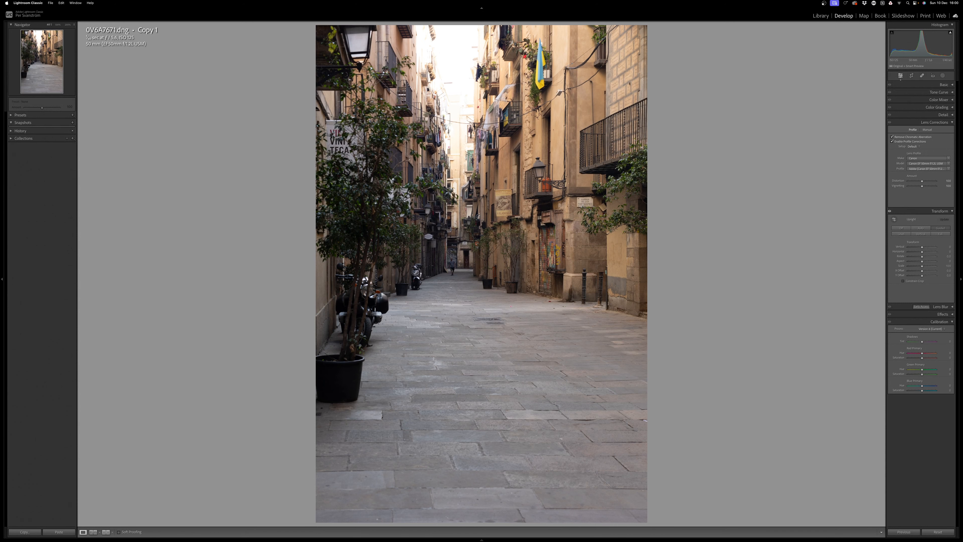
Step: Go to the next photo, the pink-smoke crowd, try an Upright correction and set Upright back to Off
key("Right")
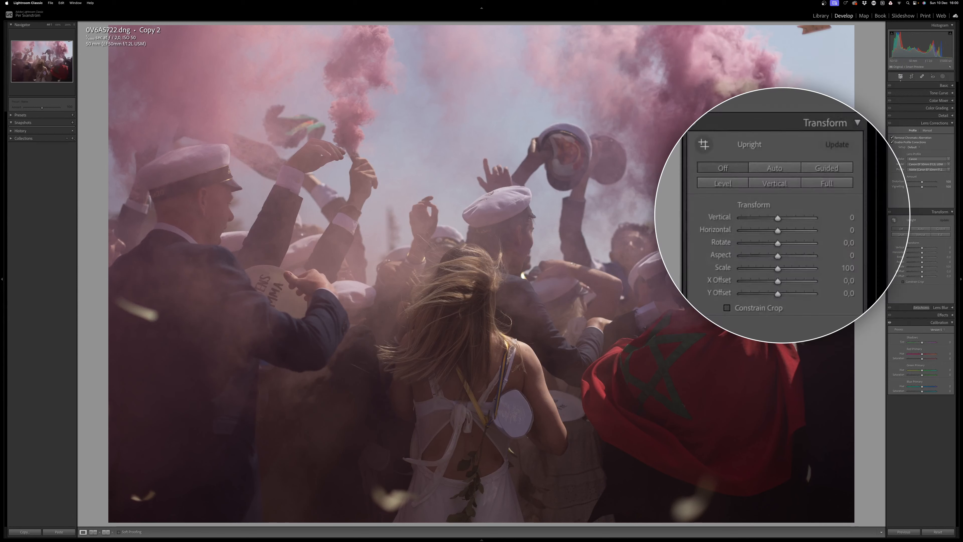
left_click(901, 234)
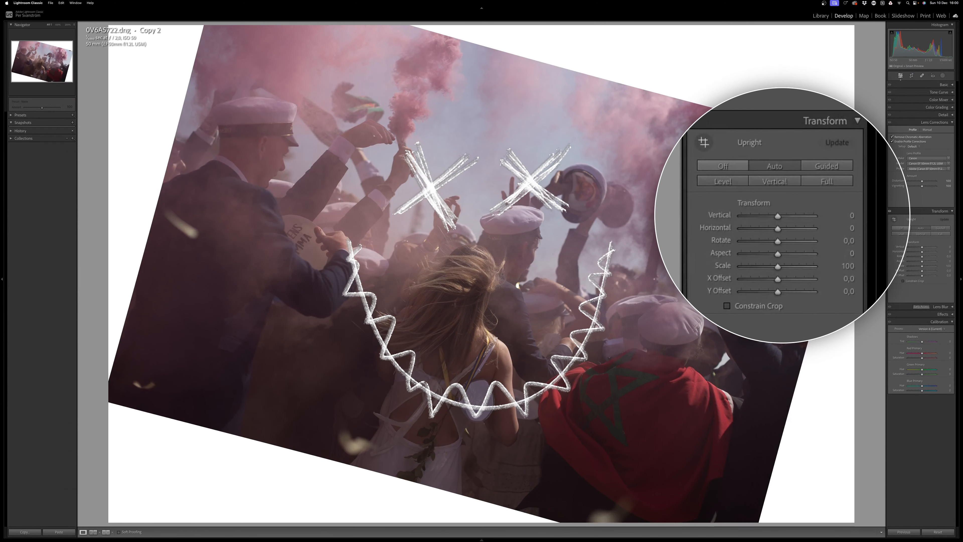
left_click(901, 228)
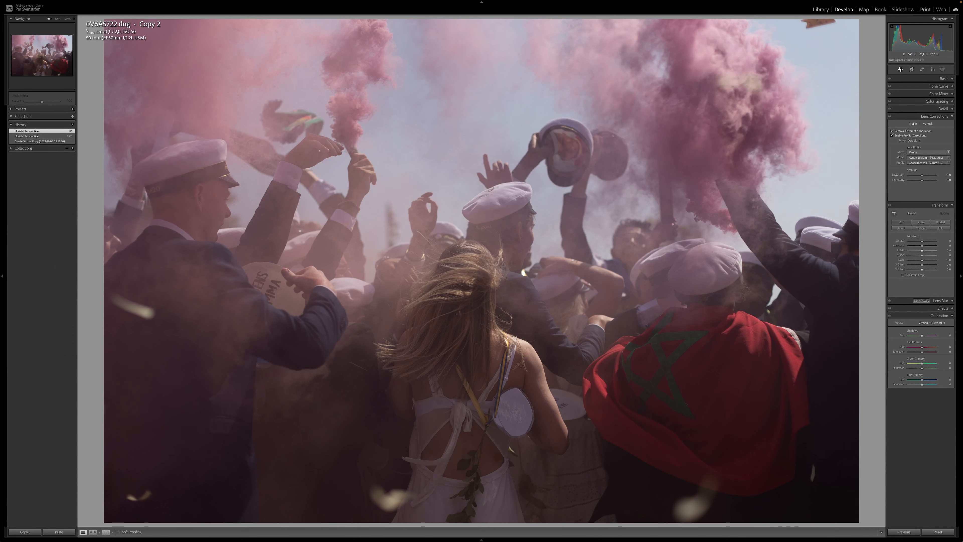
Step: Crop the crowd photo inward from its upper-right corner at the original ratio, and unlock the aspect to narrow the frame freely
key("r")
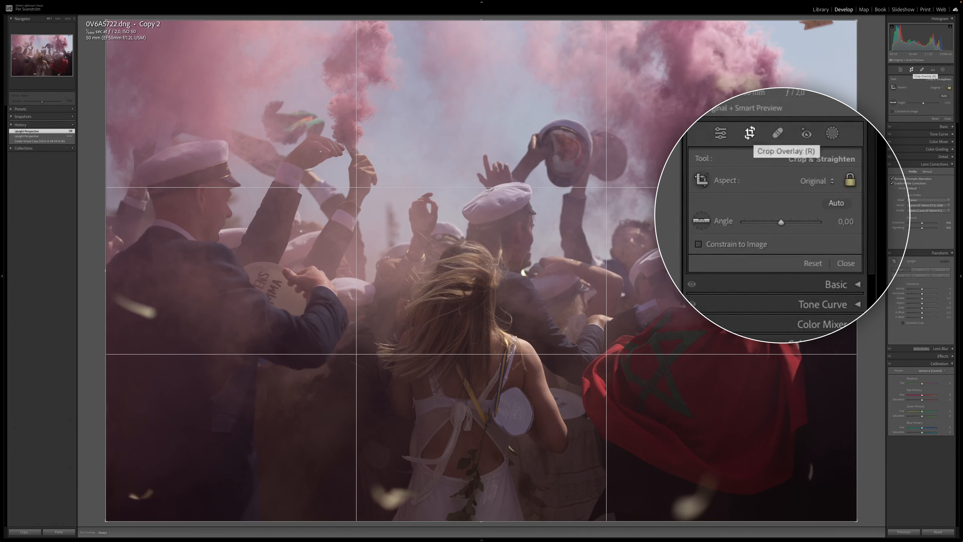
left_click(936, 87)
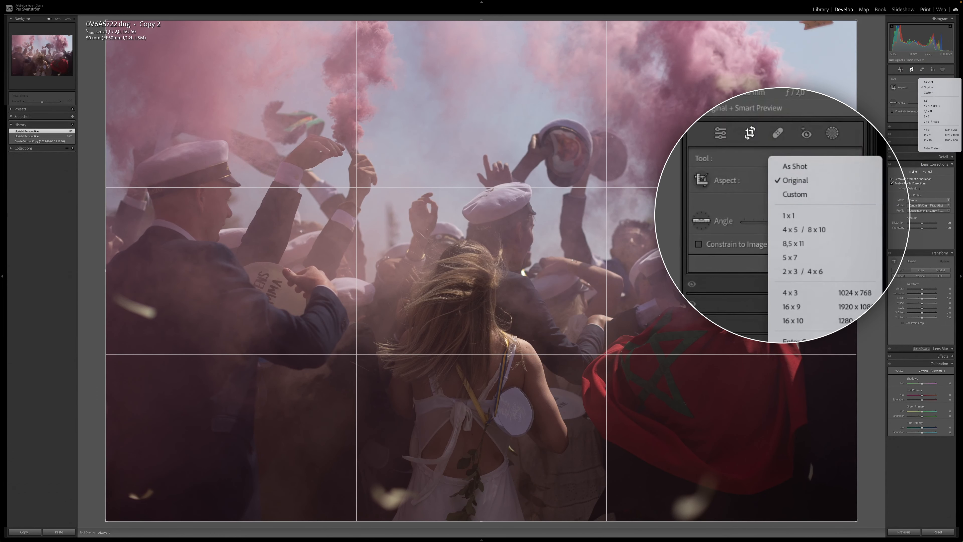
key("Escape")
left_click_drag(857, 21, 746, 94)
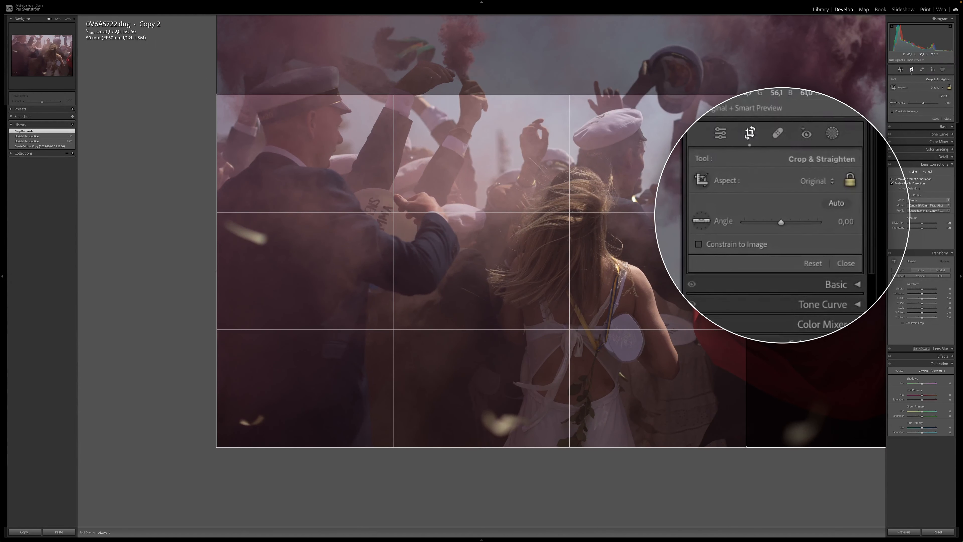
left_click(949, 87)
left_click_drag(745, 271, 706, 271)
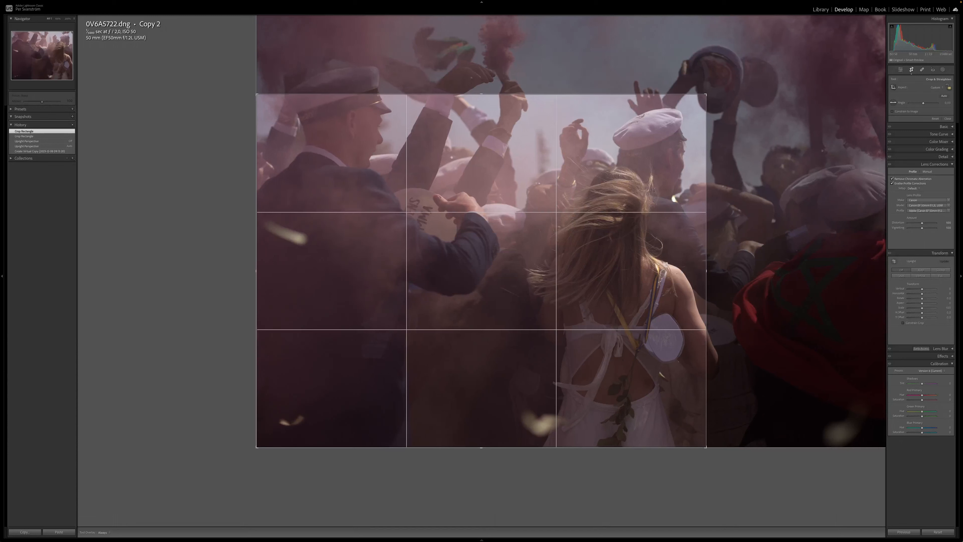
Step: Set the crop aspect ratio to 4 x 5 / 8 x 10 and rotate the crop frame to portrait orientation
left_click(936, 87)
left_click(934, 100)
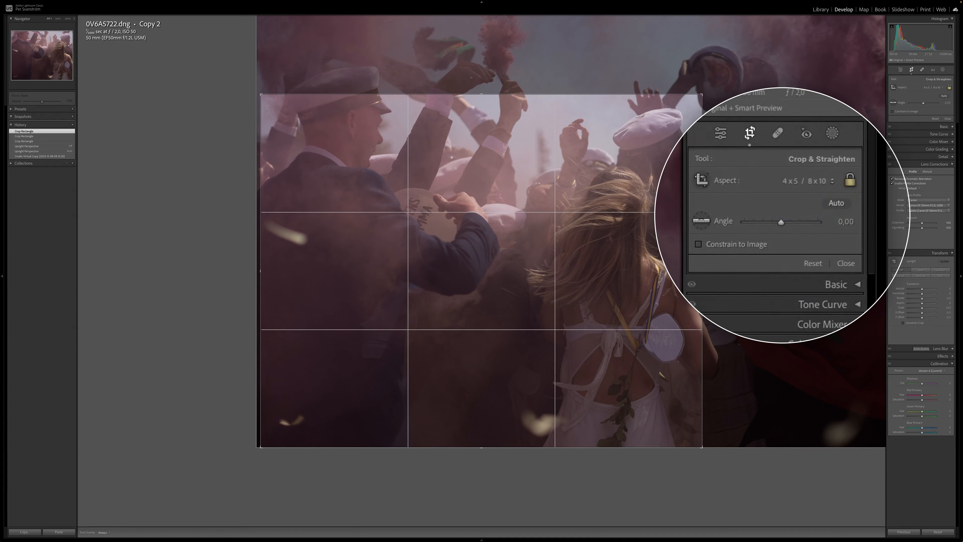
key("x")
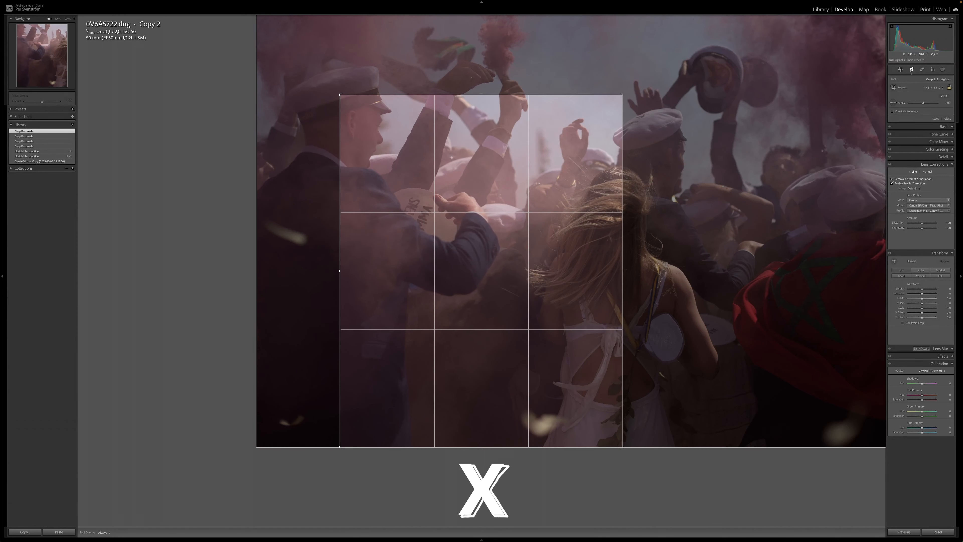
key("x")
key("x")
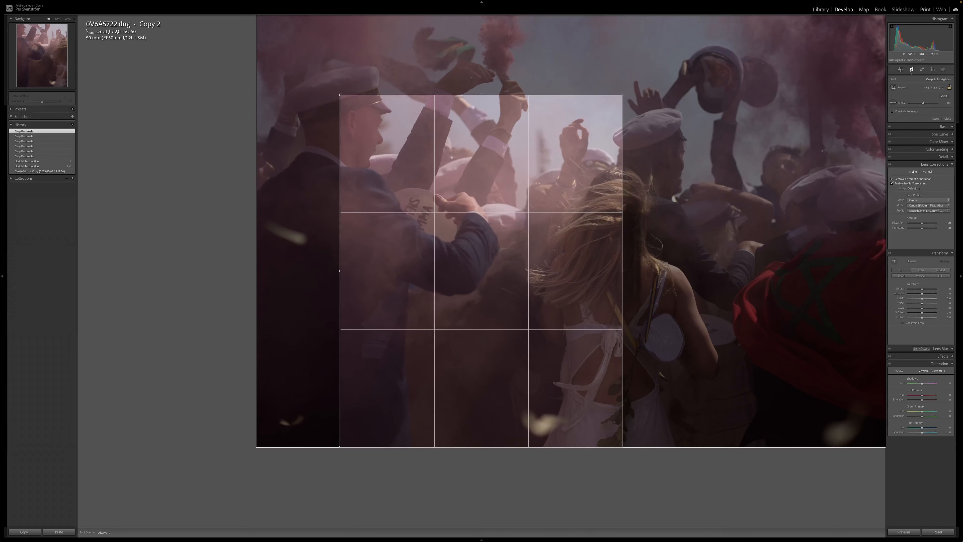
Step: Cycle through the crop guide overlays, including the golden spiral, and return to the rule-of-thirds grid
key("o")
key("o")
key("o")
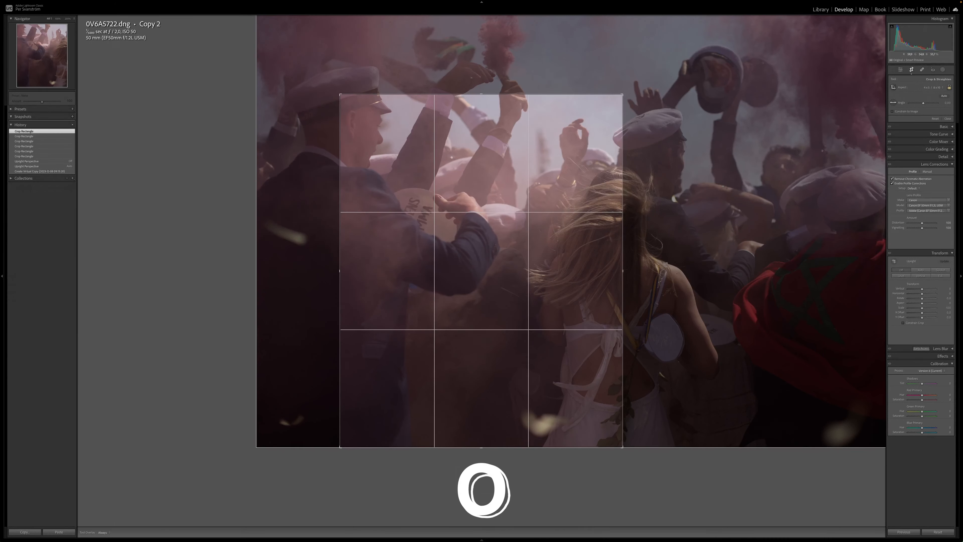
key("o")
key("o")
key("o")
key("o")
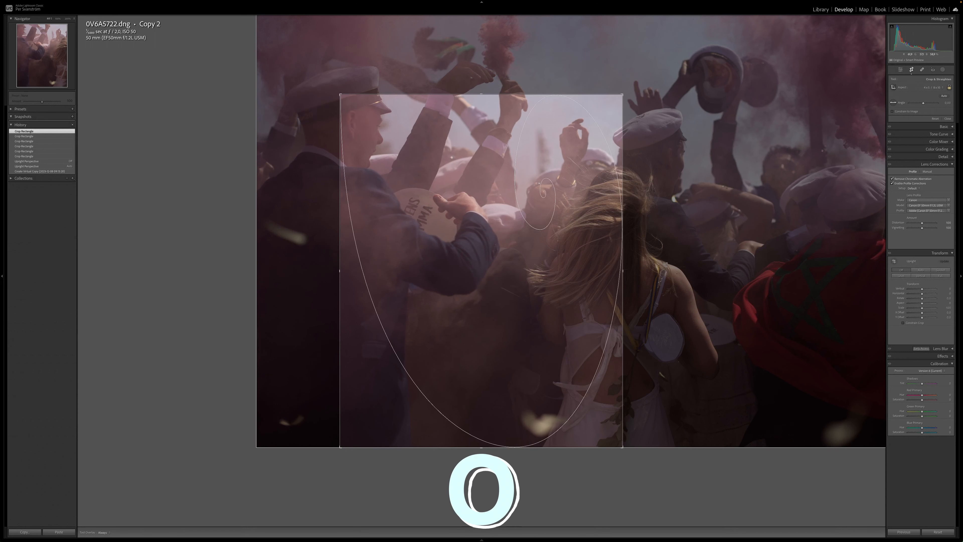
key("o")
key("o")
key("o")
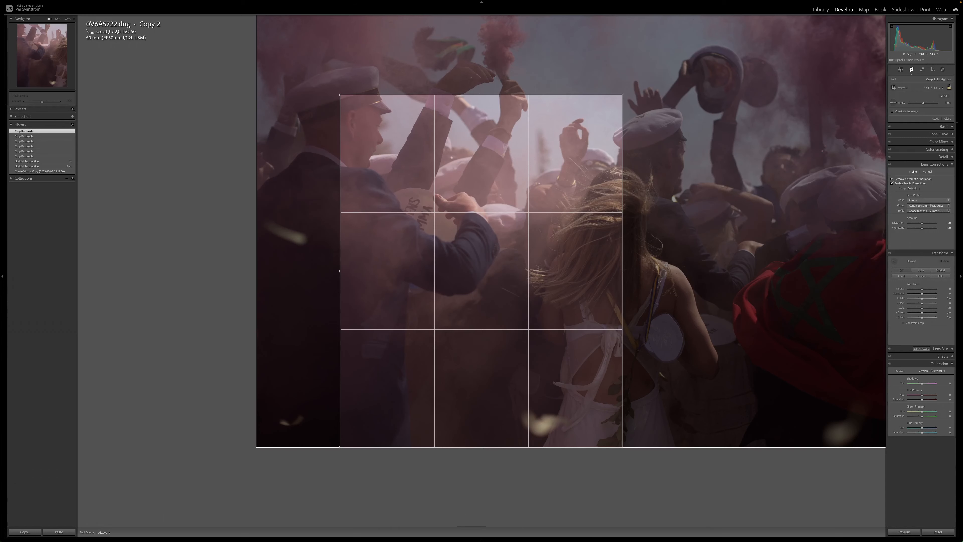
Step: Reposition the portrait crop over the long-haired woman and enlarge it to include the raised arms and smoke
left_click_drag(531, 242, 400, 242)
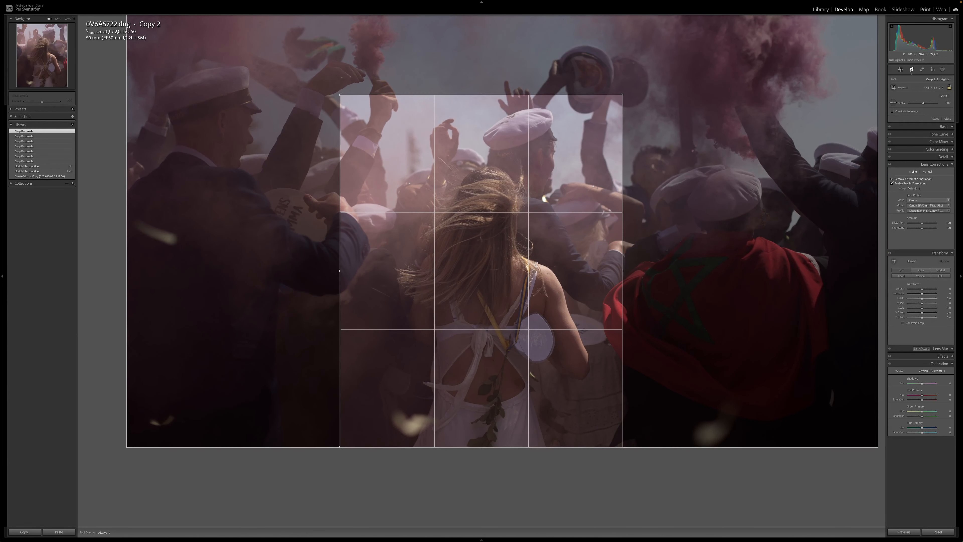
left_click_drag(340, 94, 323, 74)
left_click_drag(639, 74, 660, 48)
left_click_drag(397, 321, 404, 322)
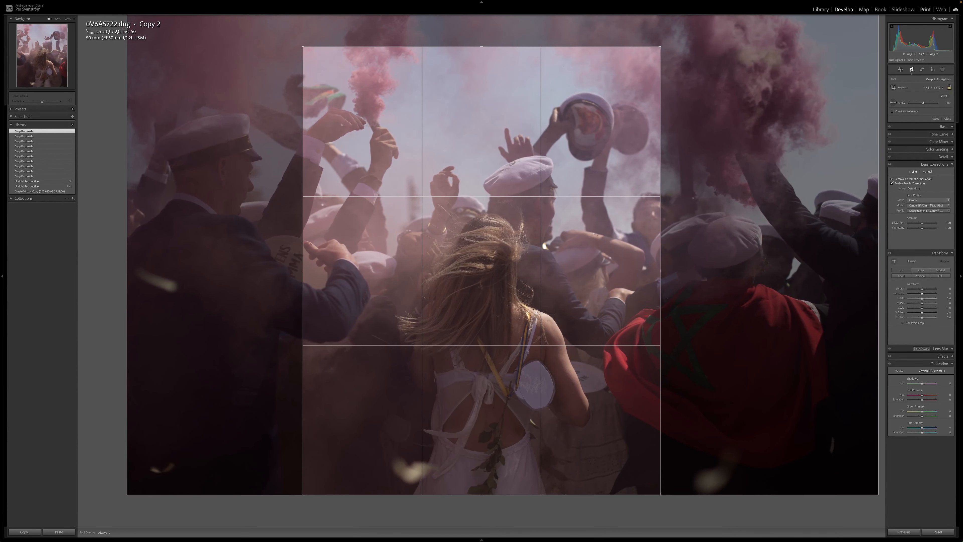
Step: Enlarge the portrait crop outward from its upper-left corner to take in more of the smoke and raised arms
left_click_drag(302, 47, 292, 35)
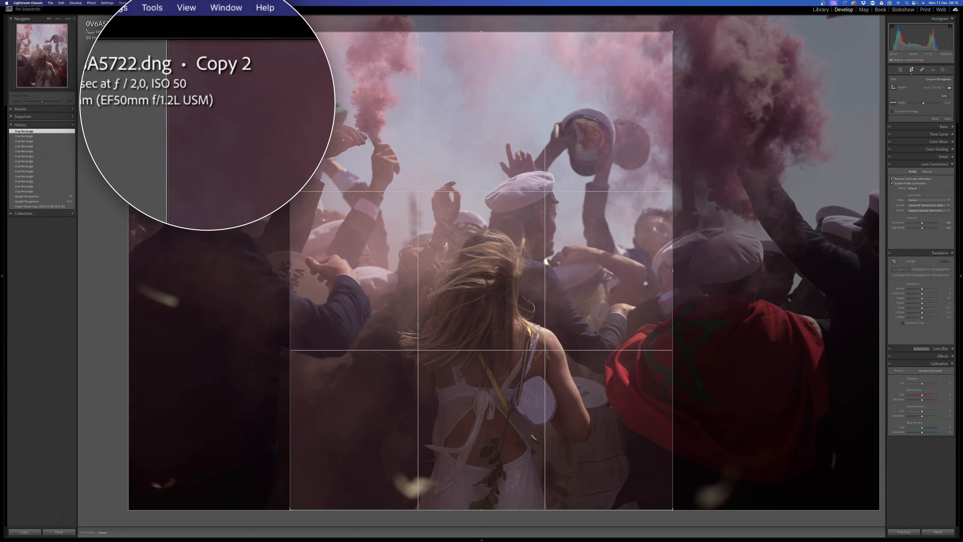
Step: Switch the Triangle, Golden Ratio and Center guides off and on again in the cycled crop overlays, and apply the crop
left_click(122, 3)
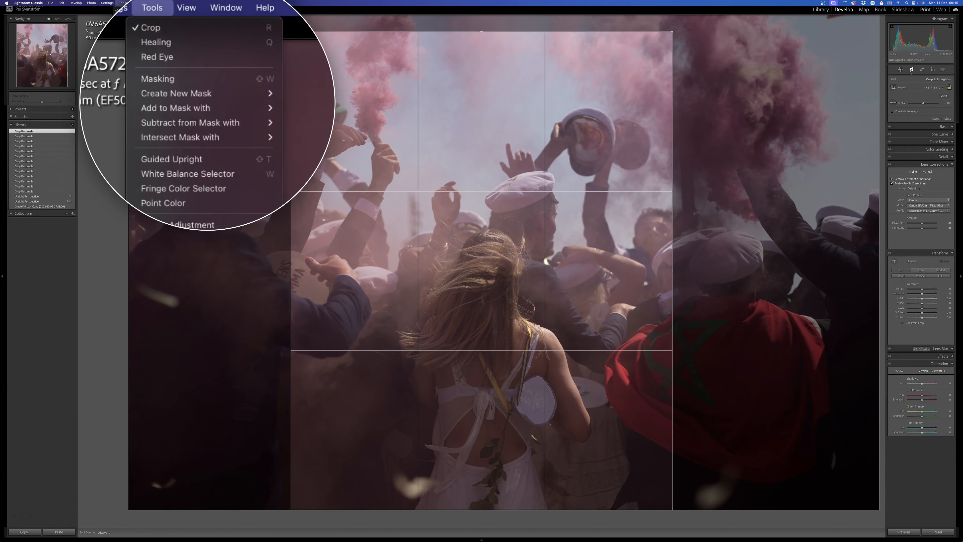
mouse_move(180, 140)
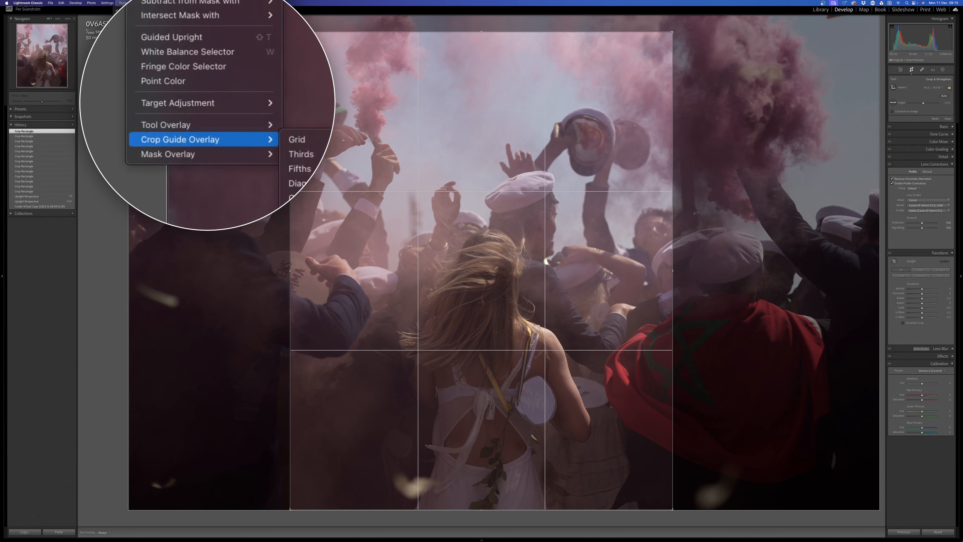
left_click(206, 175)
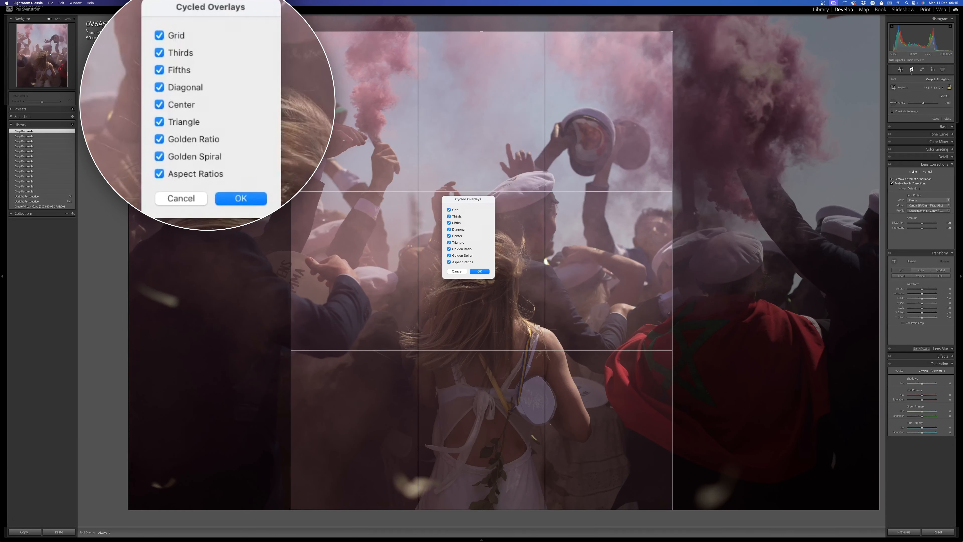
left_click(448, 242)
left_click(449, 249)
left_click(449, 235)
left_click(449, 249)
left_click(449, 242)
left_click(449, 236)
key("Return")
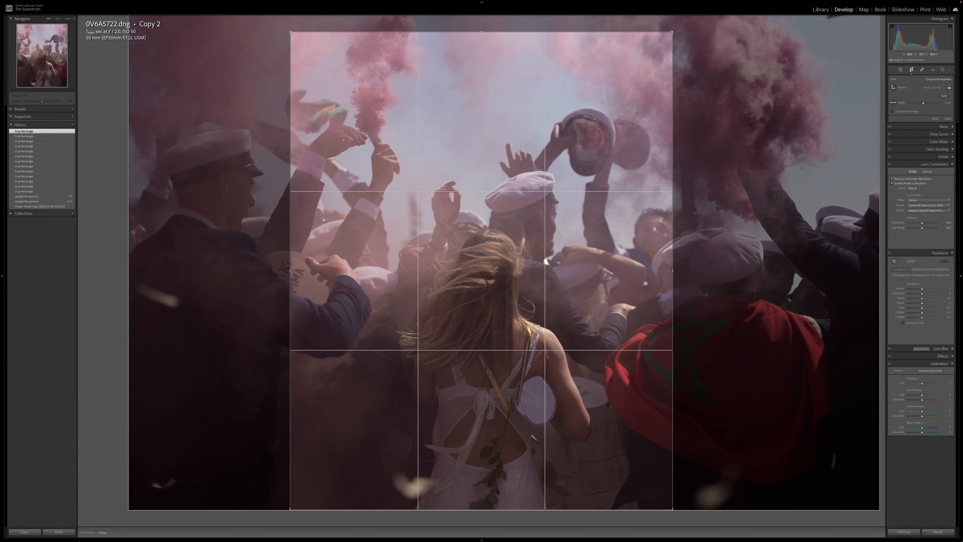
key("Return")
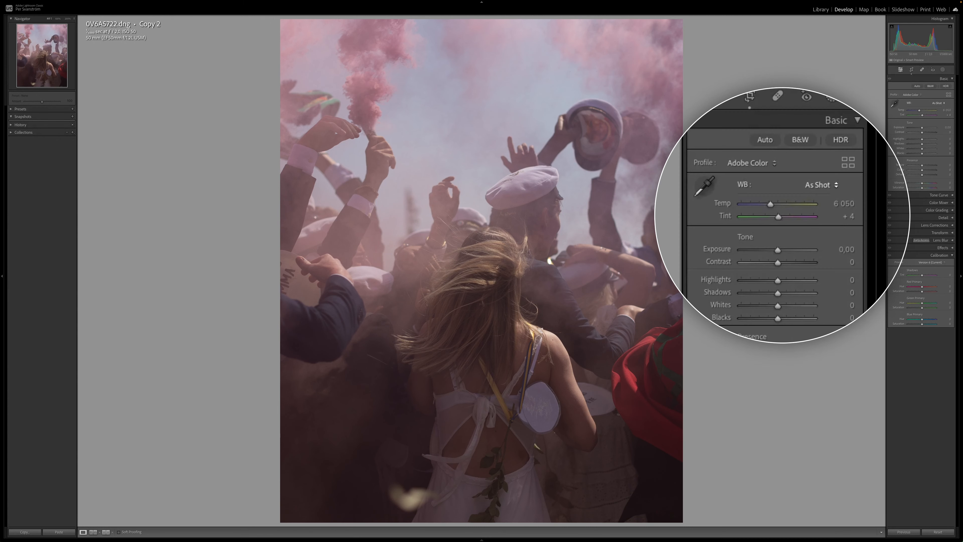
Step: Try the Auto white balance on the cropped photo and return it to As Shot
left_click(938, 103)
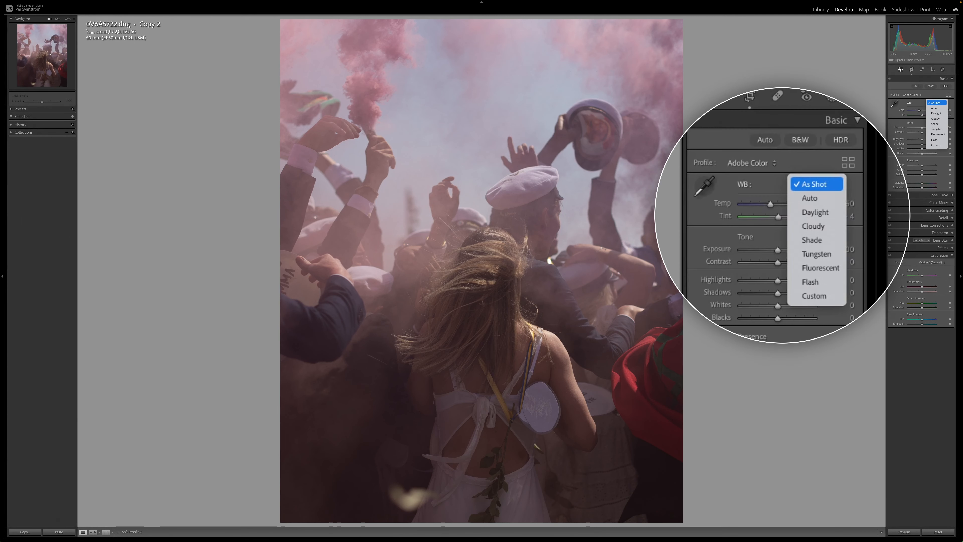
left_click(935, 108)
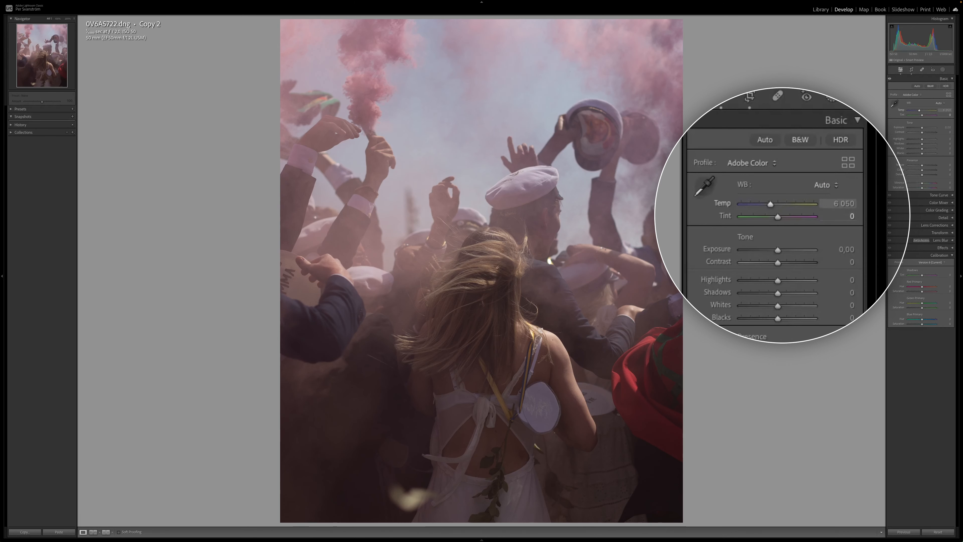
left_click(938, 103)
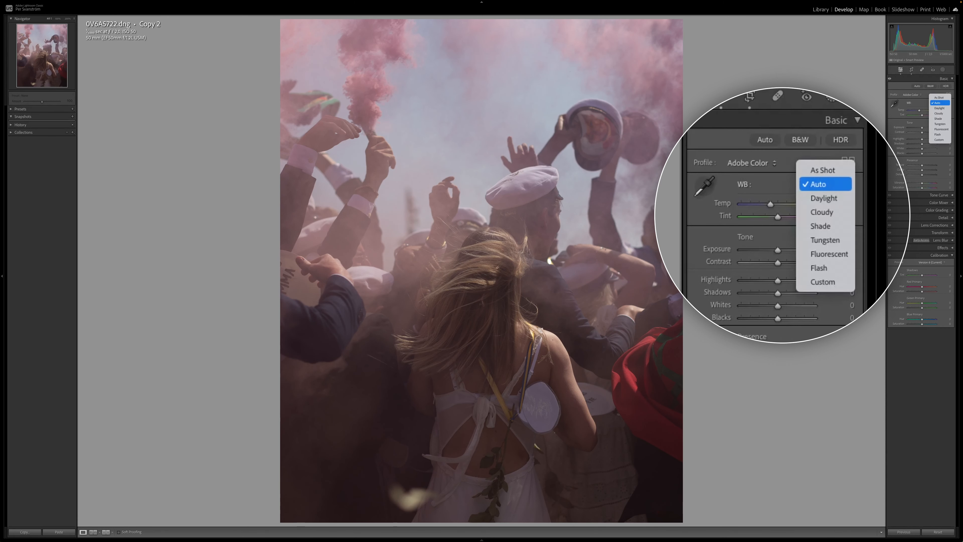
left_click(939, 98)
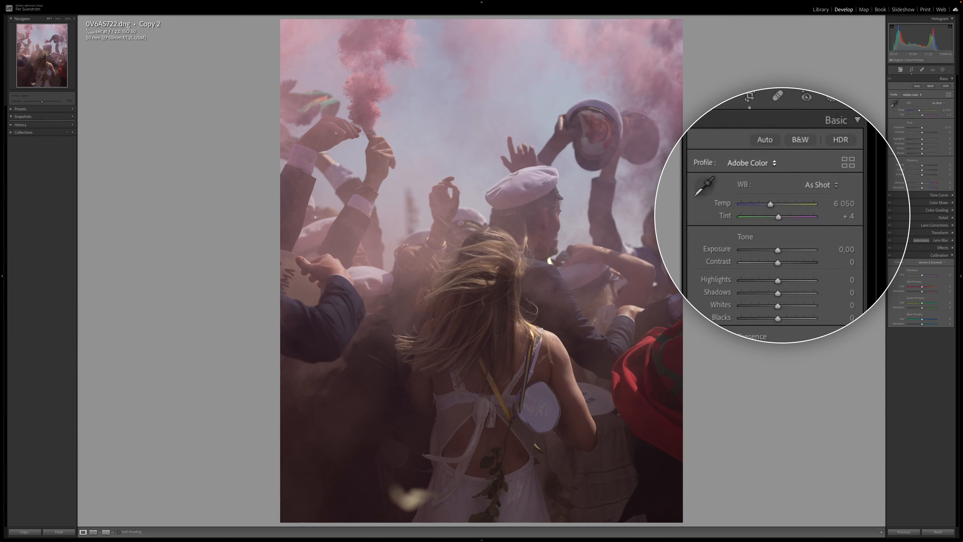
Step: Change the photo's colour profile to Camera Faithful
left_click(912, 95)
key("Down")
key("Down")
key("Down")
key("Down")
key("Down")
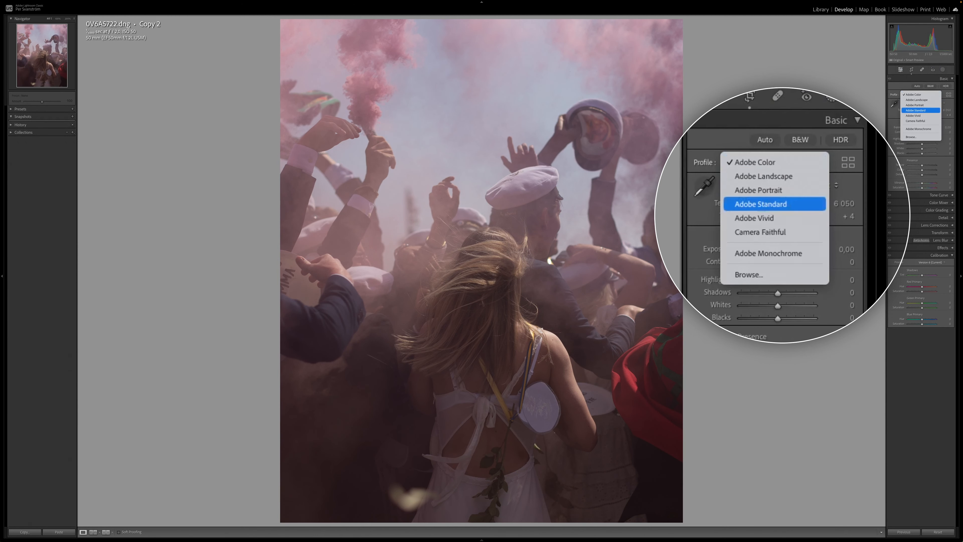
key("Return")
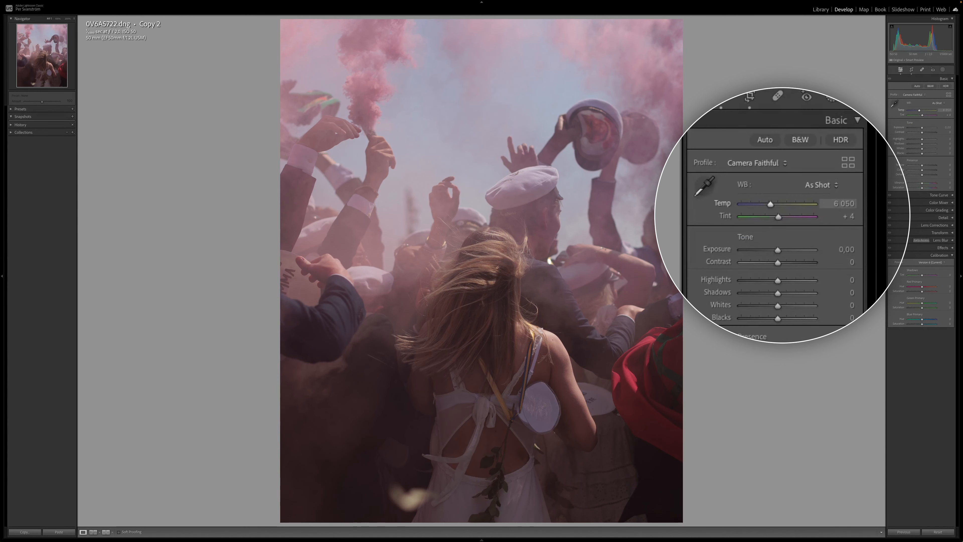
Step: Try small shifts of the colour temperature in both directions and reset it to its default
left_click_drag(919, 110, 919, 110)
left_click_drag(918, 110, 920, 110)
left_click_drag(919, 111, 919, 111)
double_click(920, 111)
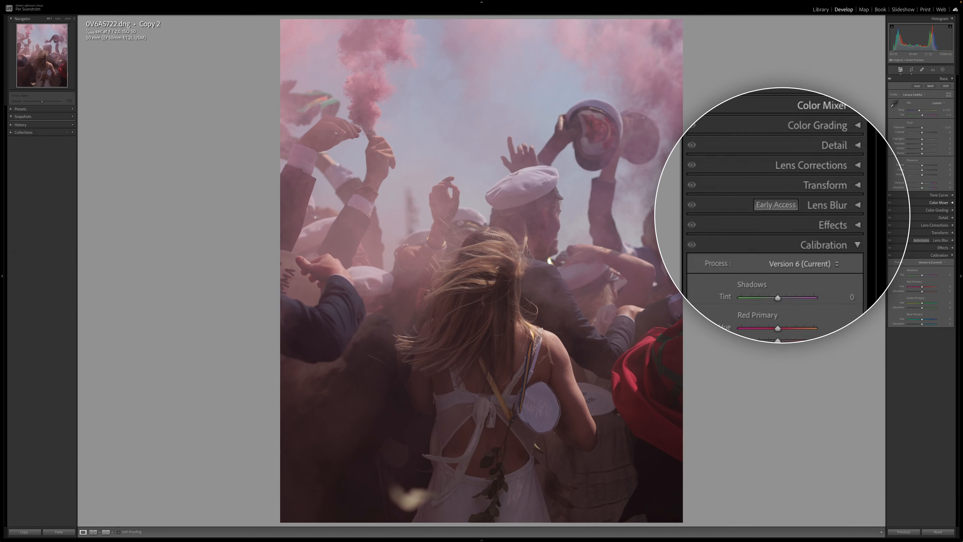
Step: Expand the Color Mixer's HSL controls, try a shift of the Red hue and reset it
left_click(938, 203)
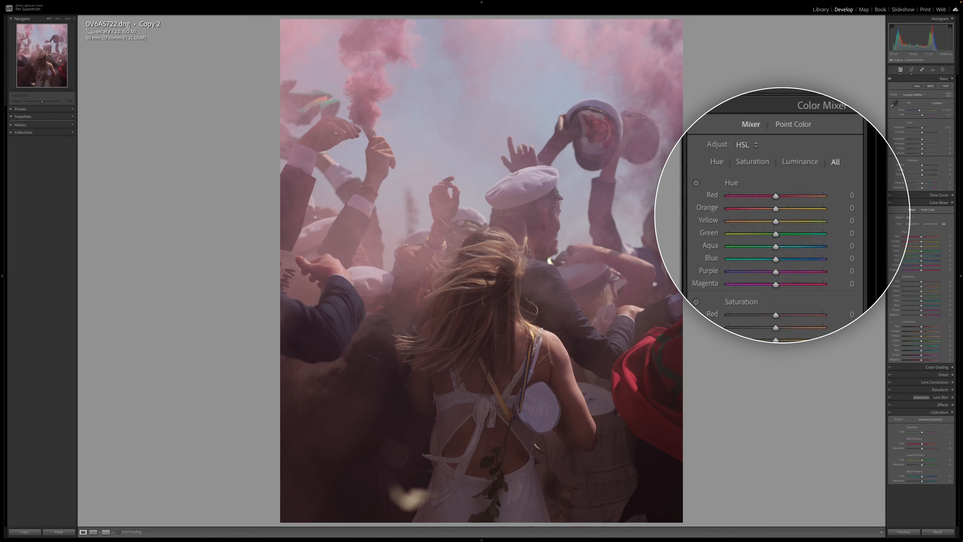
mouse_move(920, 237)
left_mouse_down()
mouse_move(906, 237)
mouse_move(938, 236)
mouse_move(905, 237)
mouse_move(919, 237)
left_mouse_up()
double_click(897, 236)
Step: Lower the Magenta hue to -11 with targeted adjustment on the white cap, and set Purple to -8 and Blue to -13
left_click(890, 232)
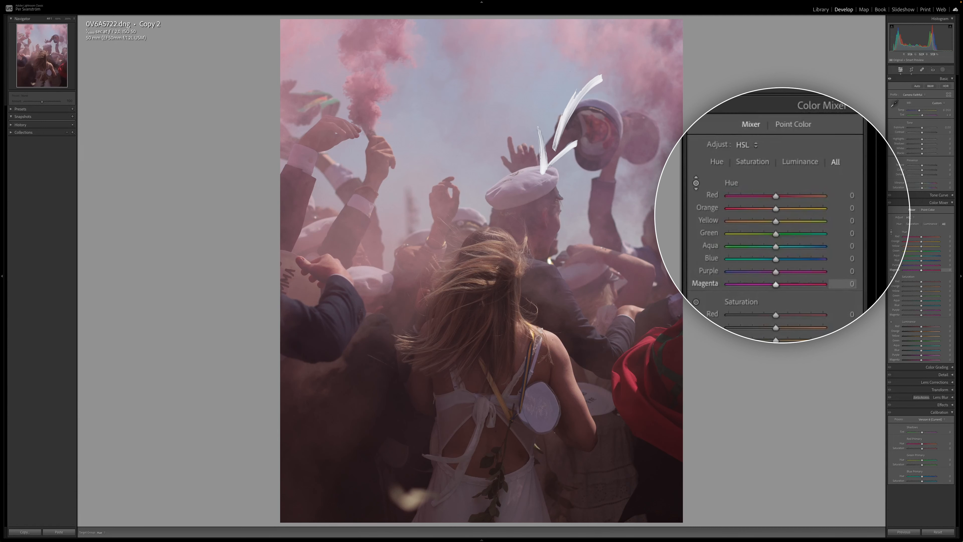
mouse_move(542, 178)
left_mouse_down()
mouse_move(542, 142)
mouse_move(542, 214)
mouse_move(542, 144)
mouse_move(542, 213)
mouse_move(542, 170)
mouse_move(542, 180)
left_mouse_up()
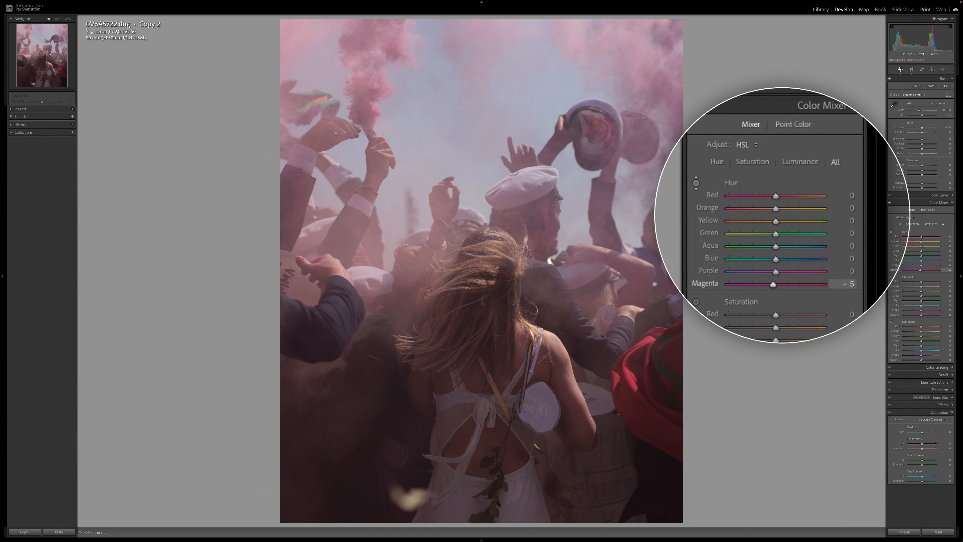
mouse_move(542, 180)
left_mouse_down()
mouse_move(542, 204)
mouse_move(542, 183)
left_mouse_up()
left_click_drag(921, 265, 919, 265)
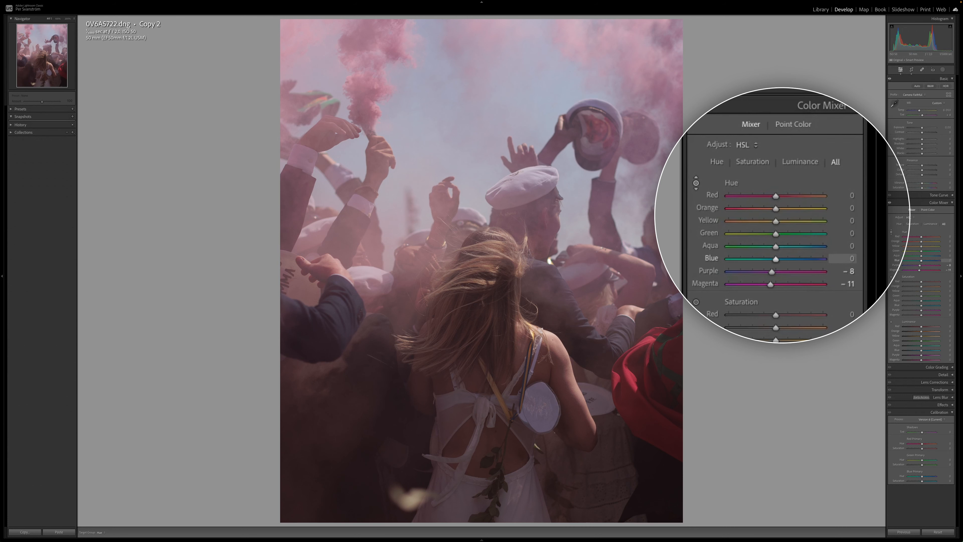
mouse_move(921, 260)
left_mouse_down()
mouse_move(903, 260)
mouse_move(939, 261)
mouse_move(919, 260)
left_mouse_up()
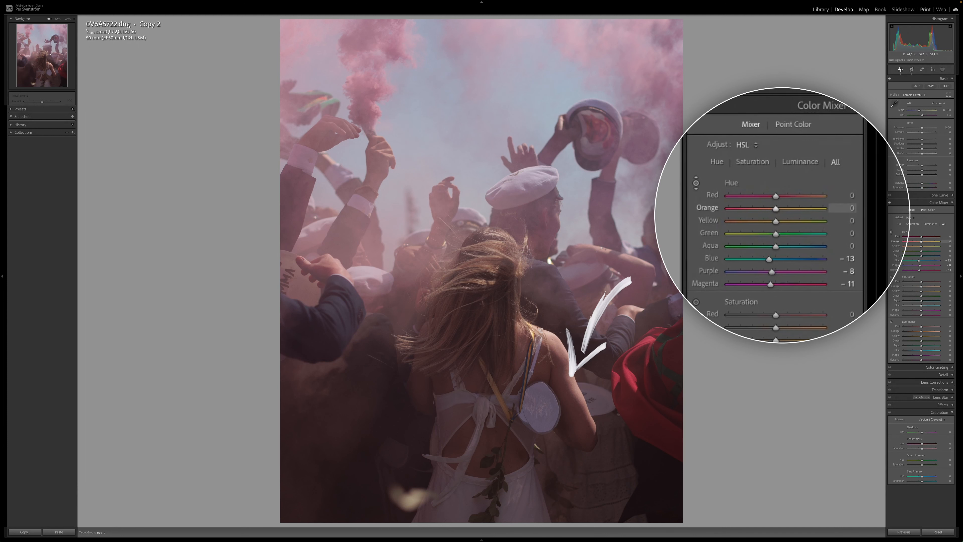
Step: Lower the Orange hue to -7 with targeted adjustment on the woman's shoulder, and set the Red hue to -17
mouse_move(556, 344)
left_mouse_down()
mouse_move(556, 285)
mouse_move(556, 405)
mouse_move(556, 351)
left_mouse_up()
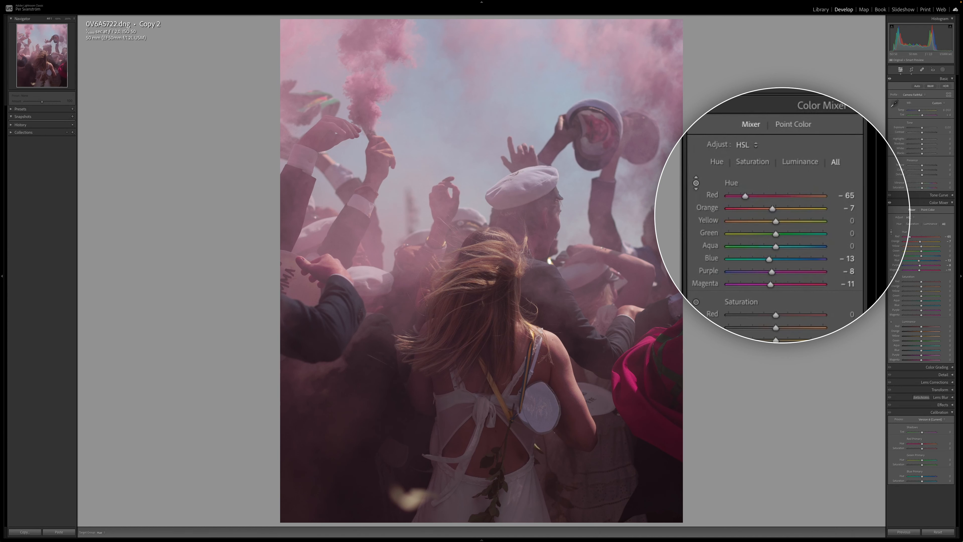
left_click_drag(909, 236, 917, 237)
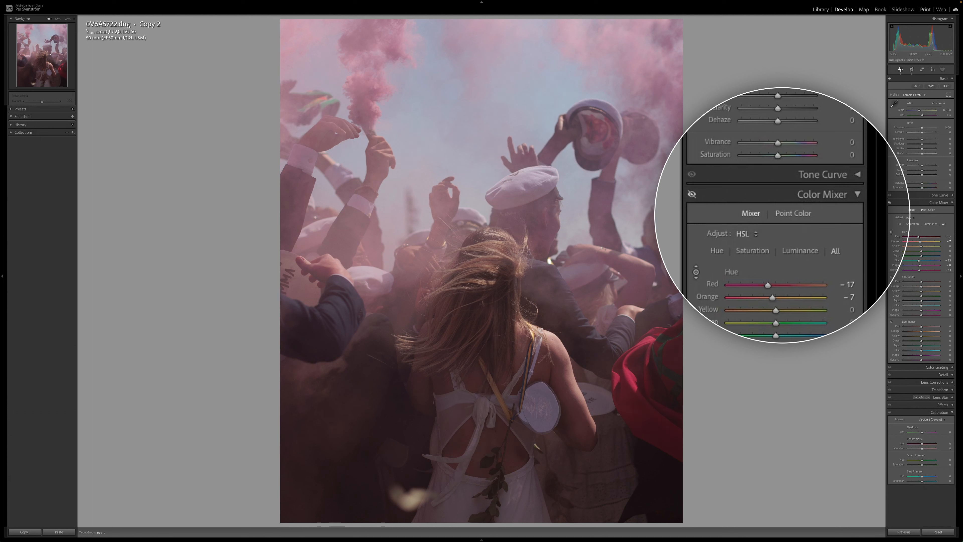
Step: Compare the photo with and without the Color Mixer changes, leave them enabled and collapse the Color Mixer
left_click(889, 203)
left_click(889, 203)
left_click(889, 203)
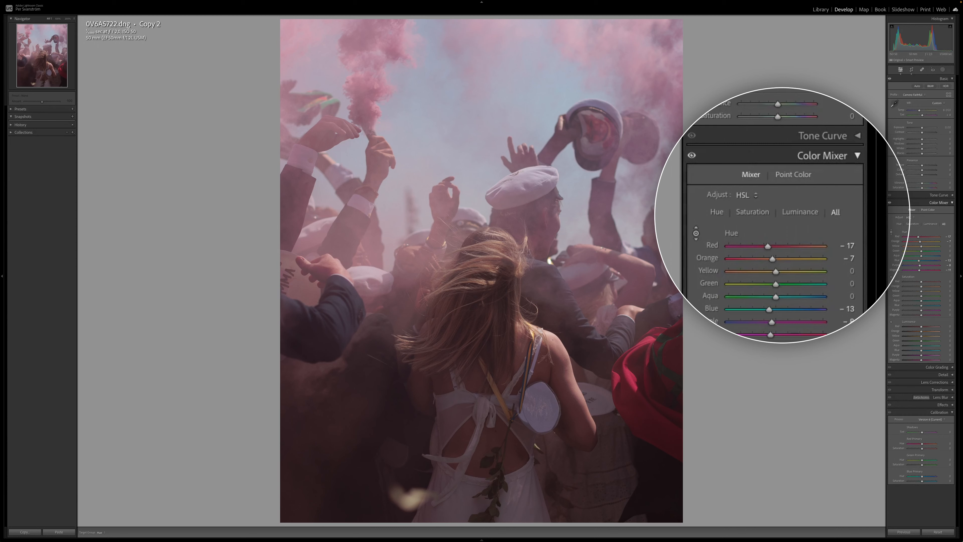
left_click(951, 202)
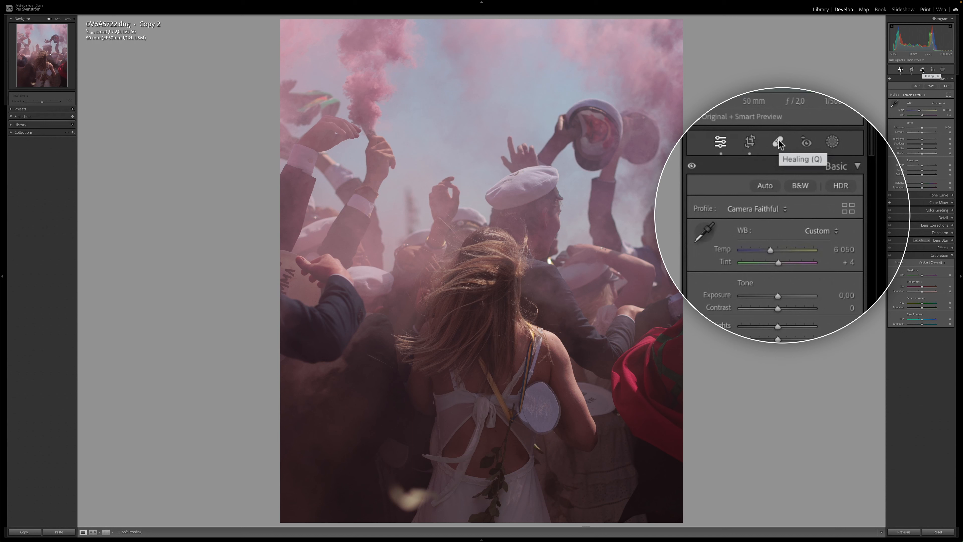
Step: Activate the Healing tool's Remove mode, zoom in on the lettered disc by the hand and reduce the brush size to about 27
left_click(922, 70)
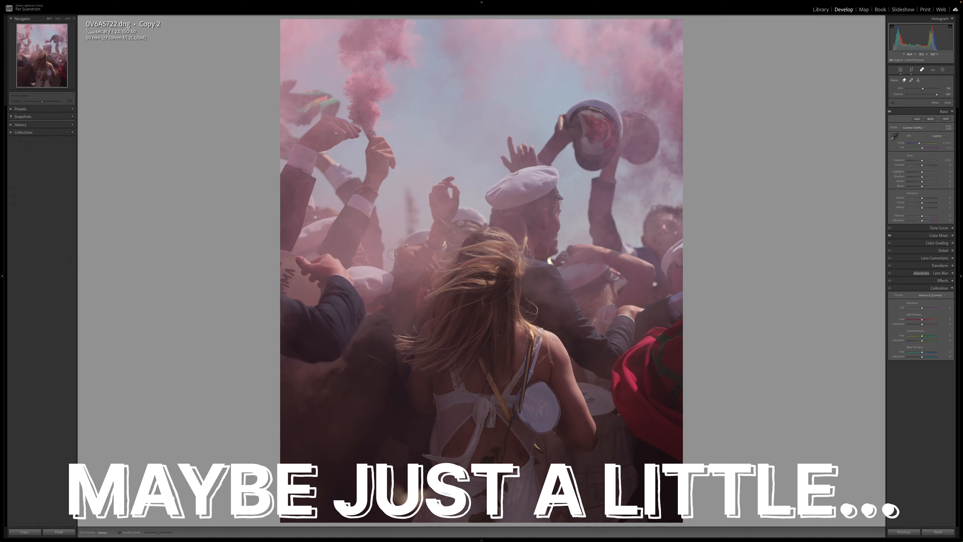
left_click(293, 278)
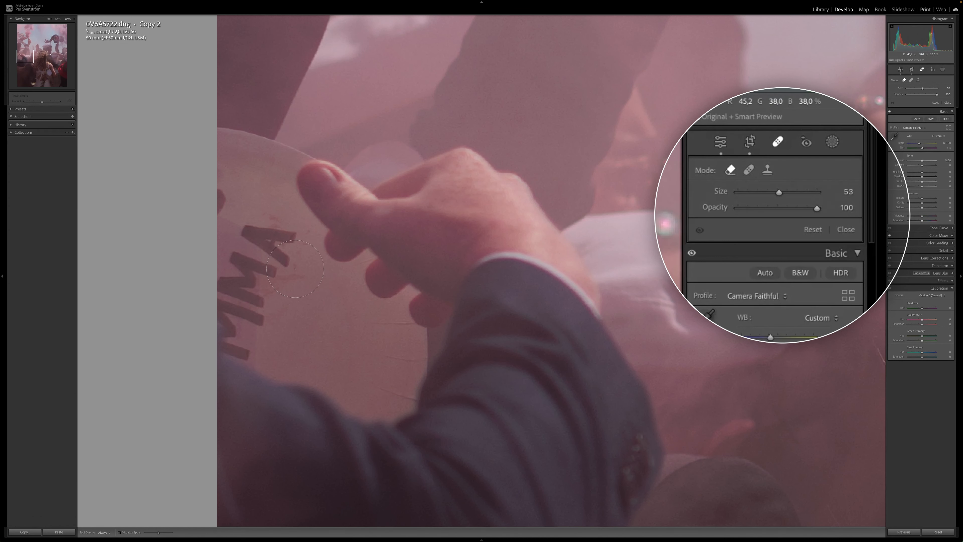
scroll(289, 278, "down", 2)
scroll(290, 278, "down", 2)
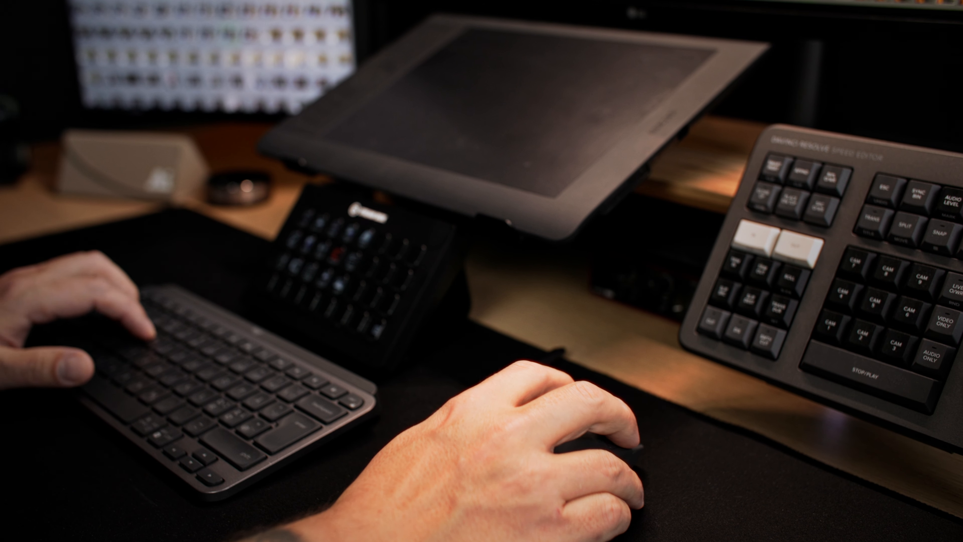
scroll(290, 278, "down", 3)
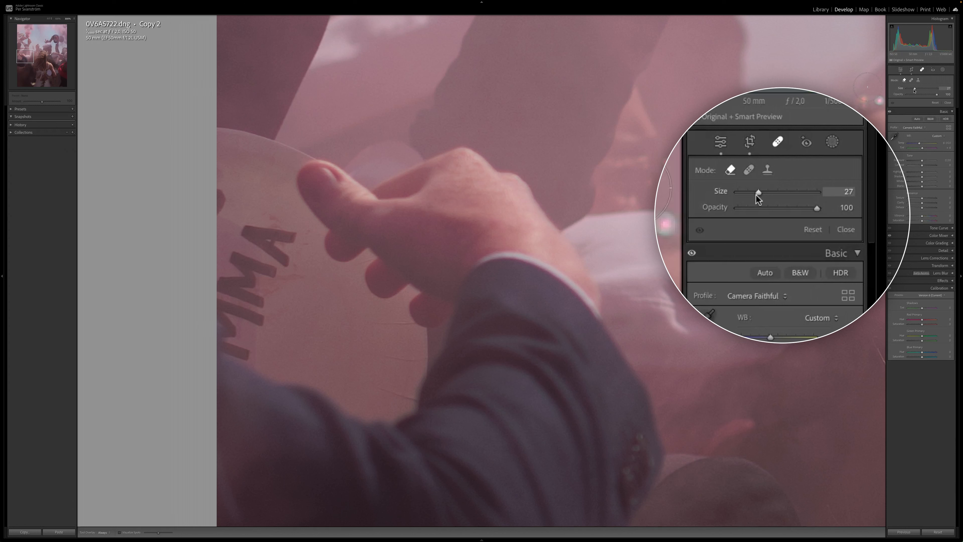
left_click_drag(915, 88, 914, 89)
Step: Brush over the black lettering on the disc beside the hand with repeated Remove strokes
mouse_move(293, 243)
left_mouse_down()
mouse_move(228, 197)
mouse_move(220, 215)
mouse_move(265, 262)
mouse_move(228, 237)
mouse_move(231, 248)
mouse_move(276, 262)
left_mouse_up()
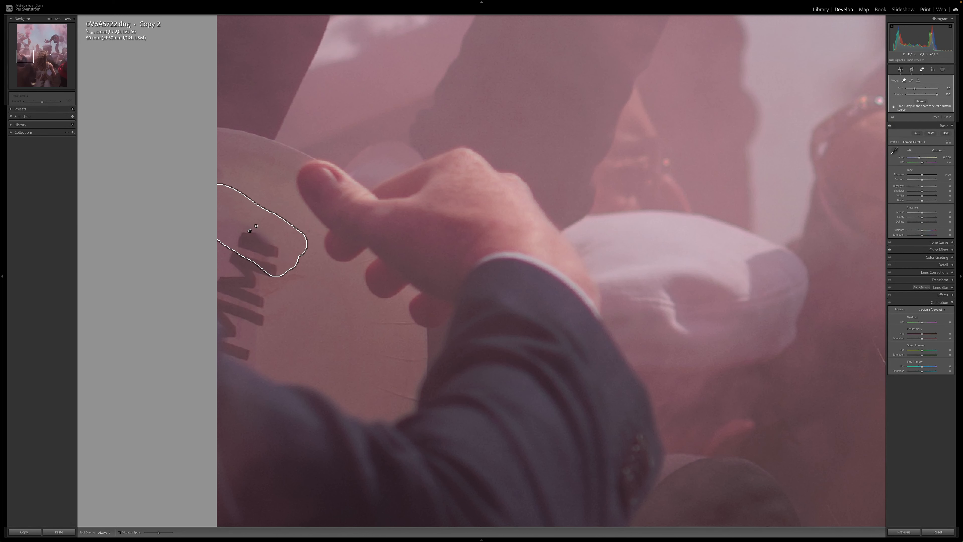
mouse_move(249, 270)
left_mouse_down()
mouse_move(223, 258)
mouse_move(266, 291)
mouse_move(218, 278)
mouse_move(265, 296)
left_mouse_up()
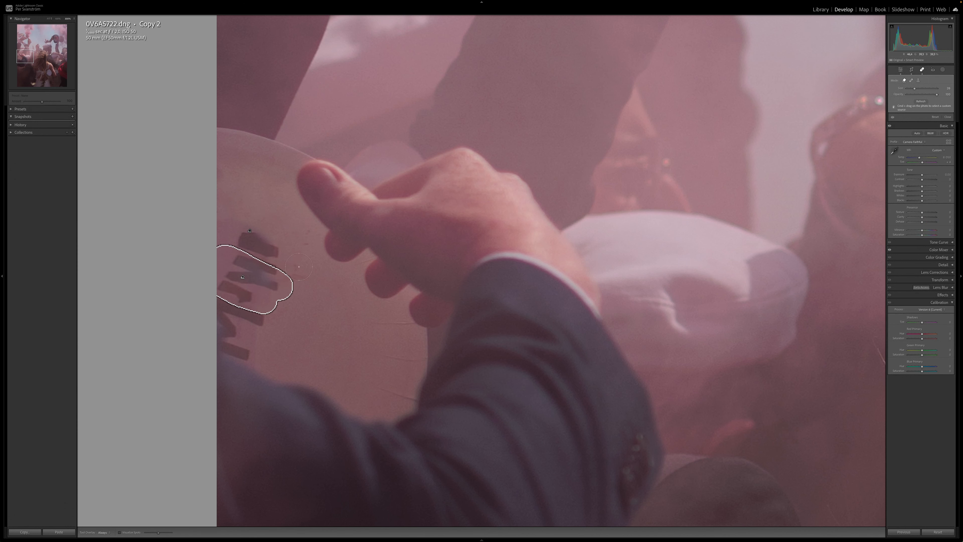
mouse_move(300, 266)
left_mouse_down()
mouse_move(227, 225)
mouse_move(239, 242)
left_mouse_up()
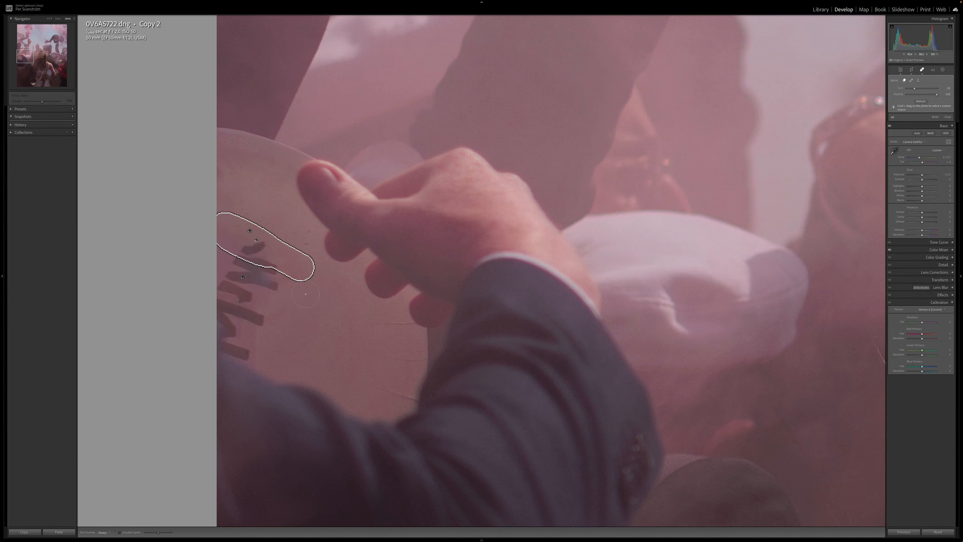
mouse_move(302, 292)
left_mouse_down()
mouse_move(252, 243)
mouse_move(235, 248)
left_mouse_up()
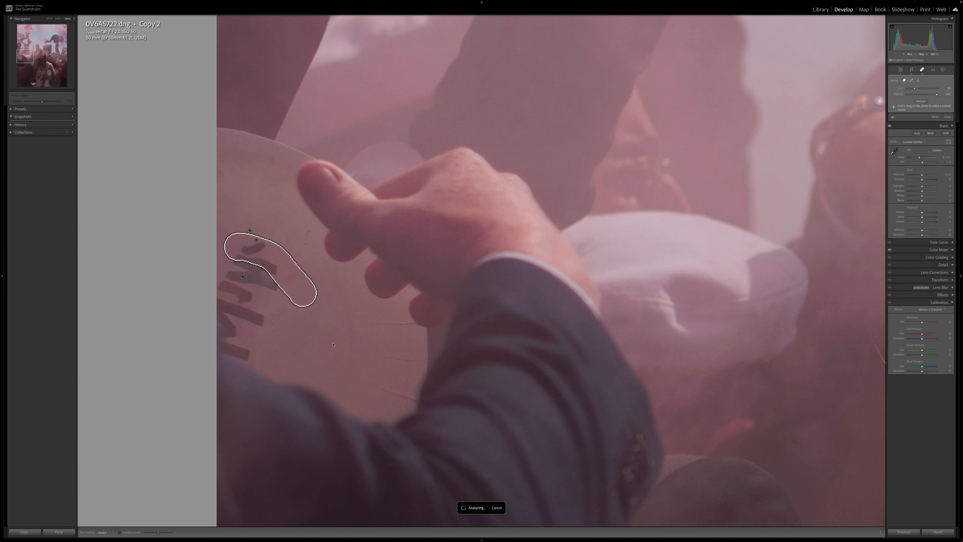
mouse_move(302, 311)
left_mouse_down()
mouse_move(235, 249)
mouse_move(219, 250)
left_mouse_up()
mouse_move(290, 331)
left_mouse_down()
mouse_move(253, 275)
mouse_move(224, 271)
left_mouse_up()
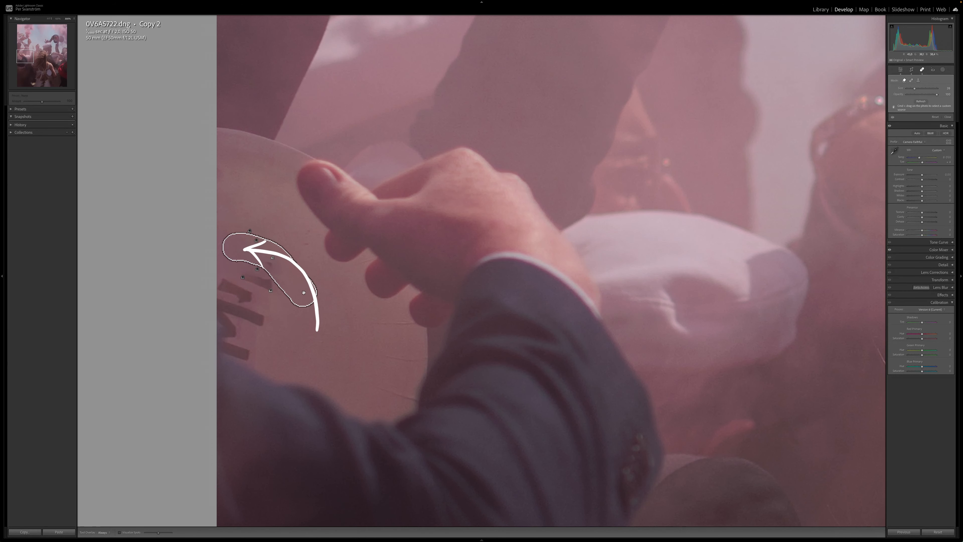
left_click_drag(328, 294, 261, 262)
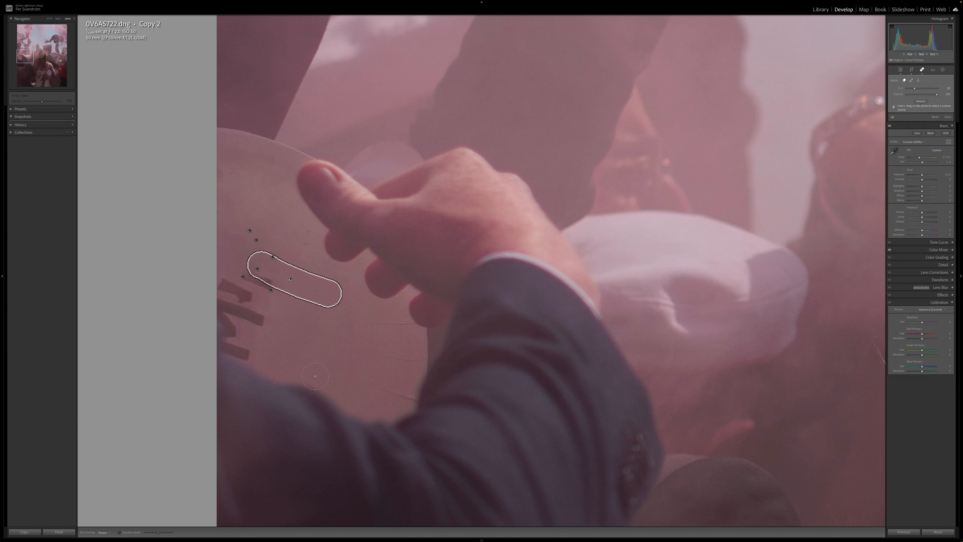
mouse_move(317, 327)
left_mouse_down()
mouse_move(275, 288)
mouse_move(221, 262)
left_mouse_up()
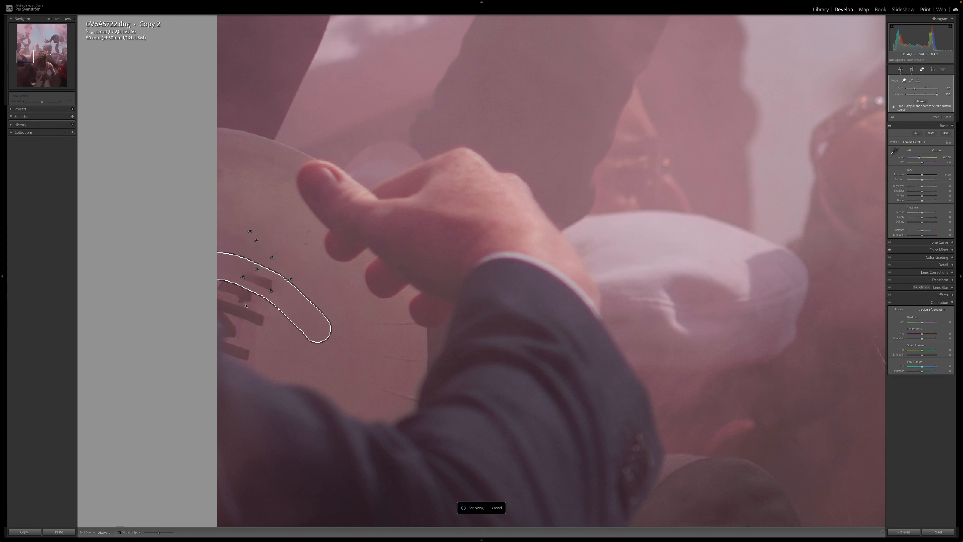
left_click_drag(310, 364, 223, 294)
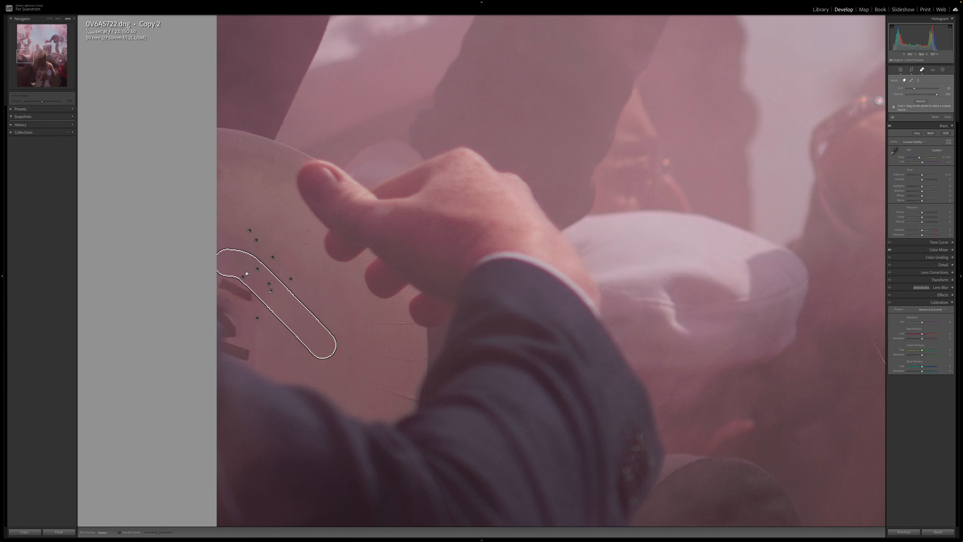
mouse_move(276, 363)
left_mouse_down()
mouse_move(245, 327)
mouse_move(214, 313)
left_mouse_up()
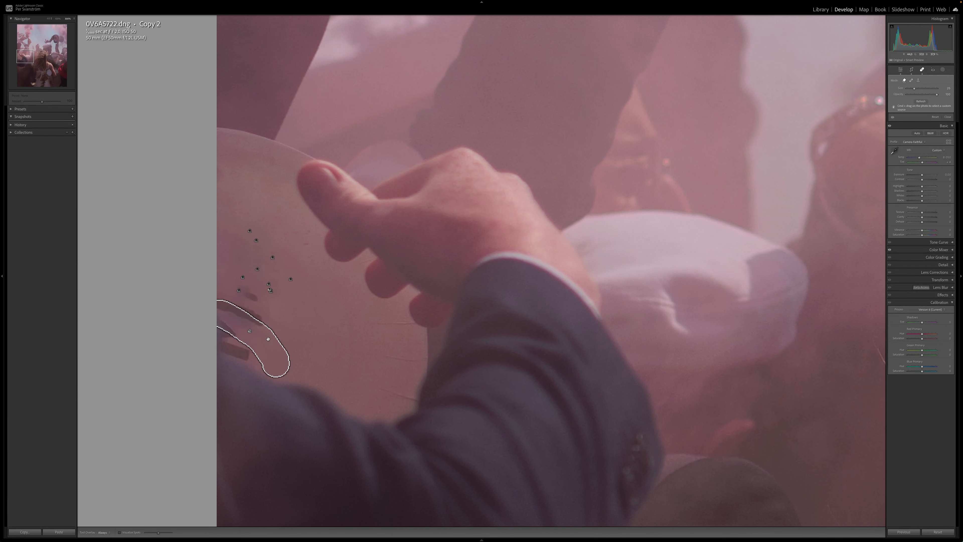
left_click_drag(305, 353, 222, 290)
left_click_drag(292, 379, 227, 302)
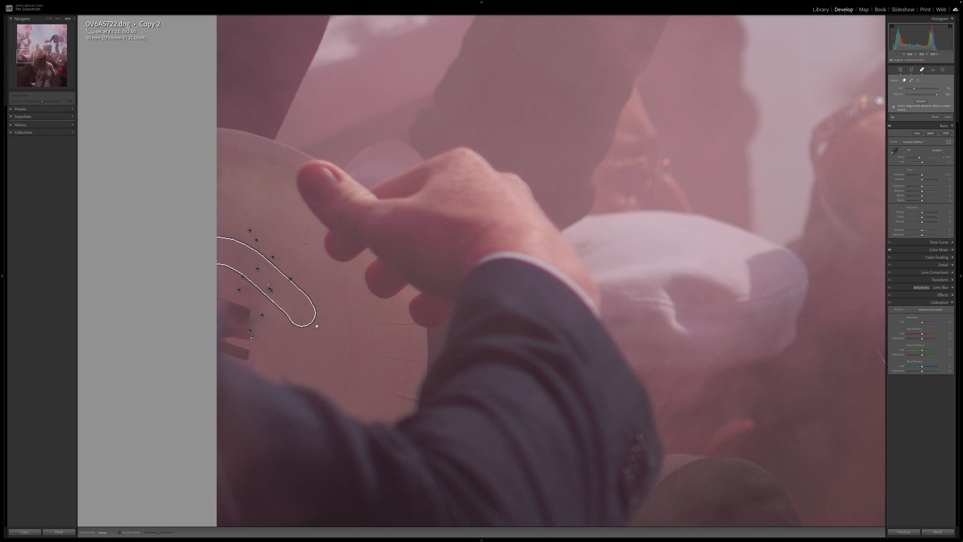
left_click_drag(340, 327, 218, 305)
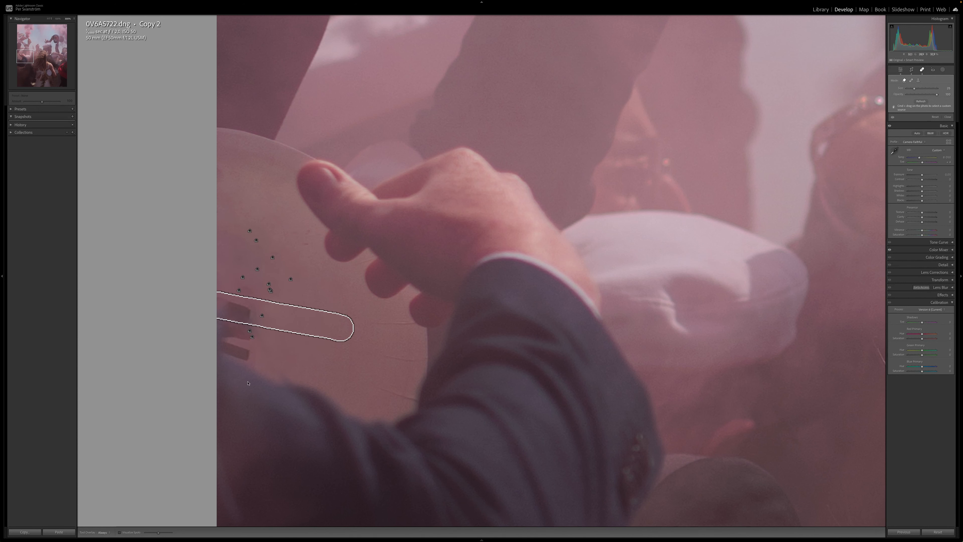
Step: Switch the healing to Heal mode, heal the remaining lettering next to the dark sleeve and close the Healing tool
left_click(910, 80)
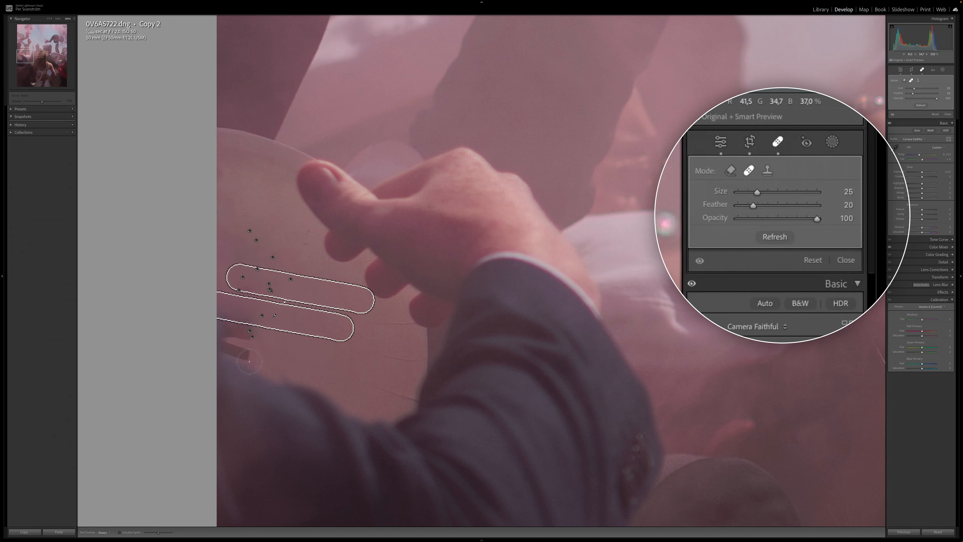
mouse_move(252, 360)
left_mouse_down()
mouse_move(222, 339)
mouse_move(227, 324)
mouse_move(252, 334)
left_mouse_up()
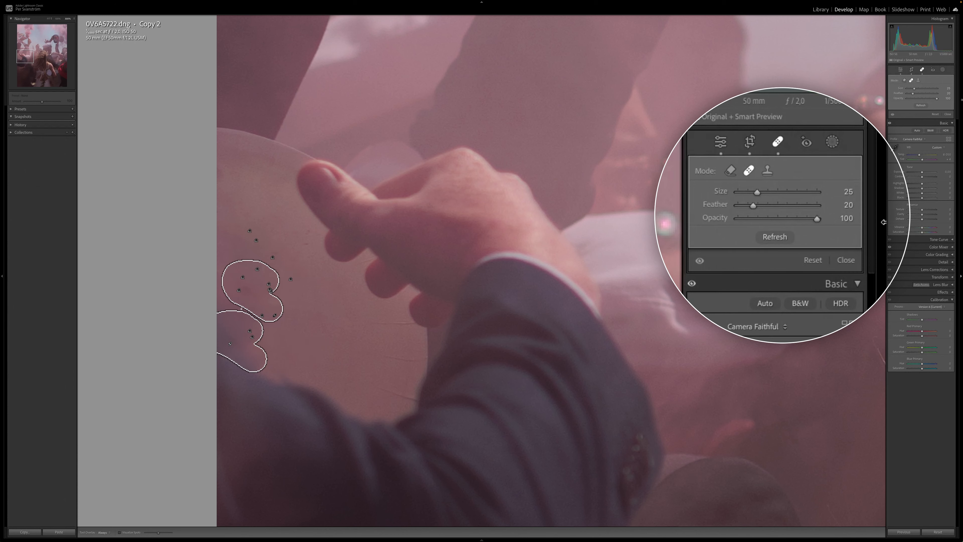
left_click(947, 114)
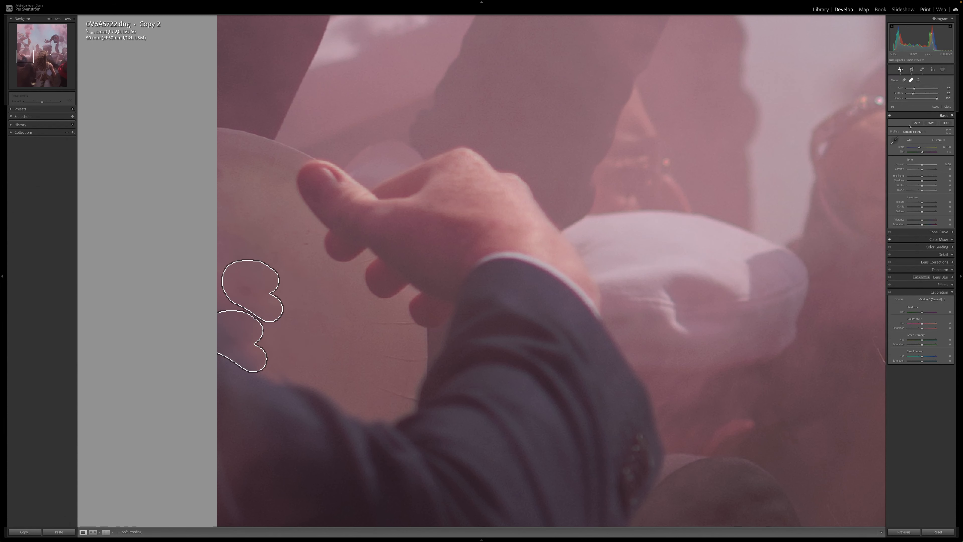
left_click(525, 266)
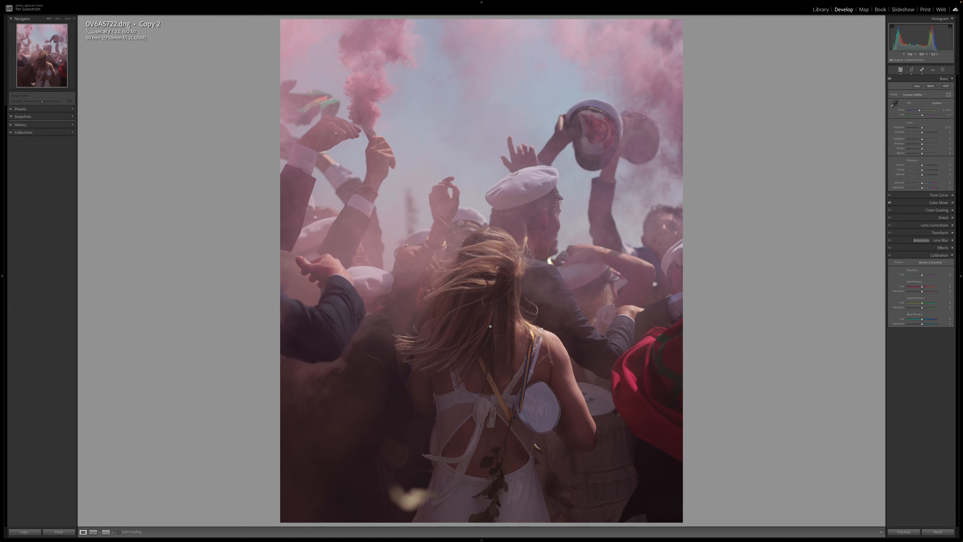
Step: Clone out the small bright speck below the white disc on the woman's back, fine-tuning the spot and its source
left_click(554, 433)
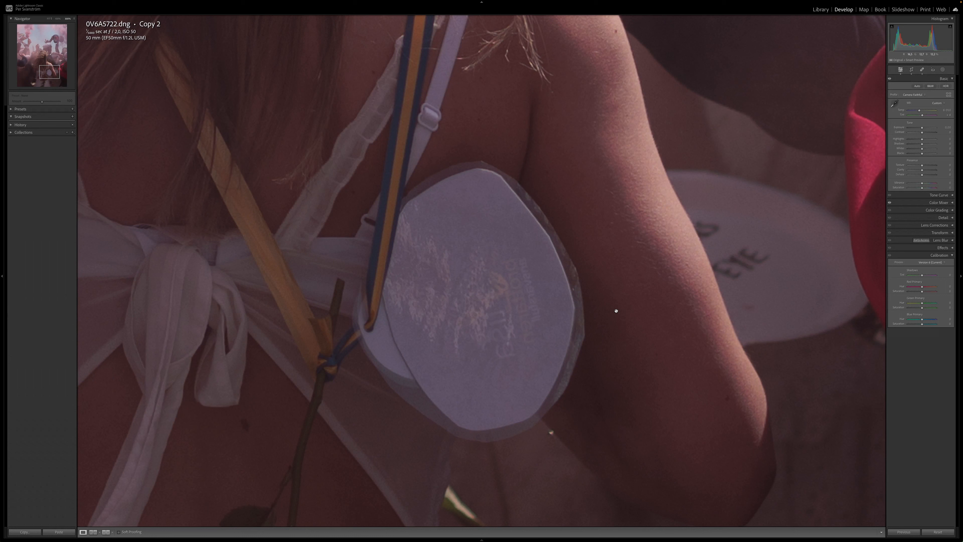
left_click(922, 70)
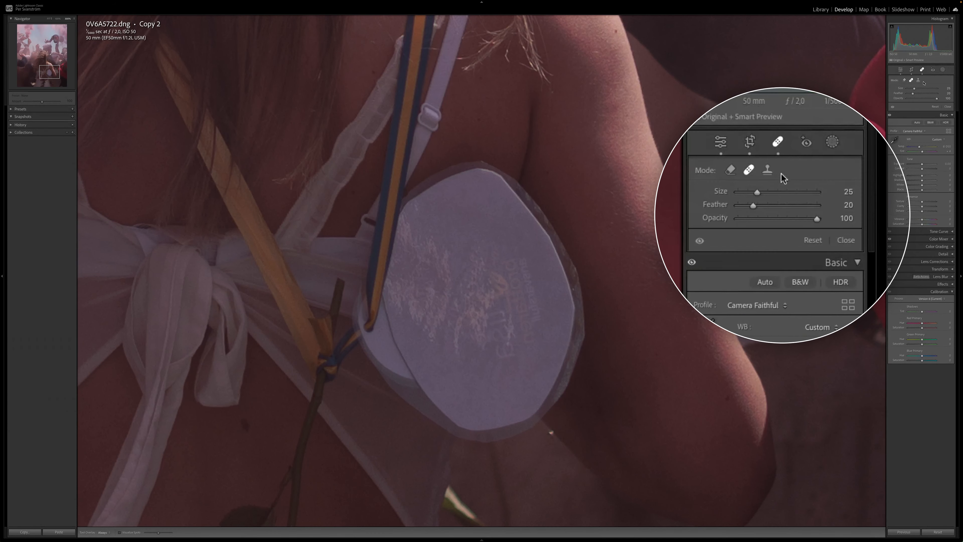
left_click(919, 81)
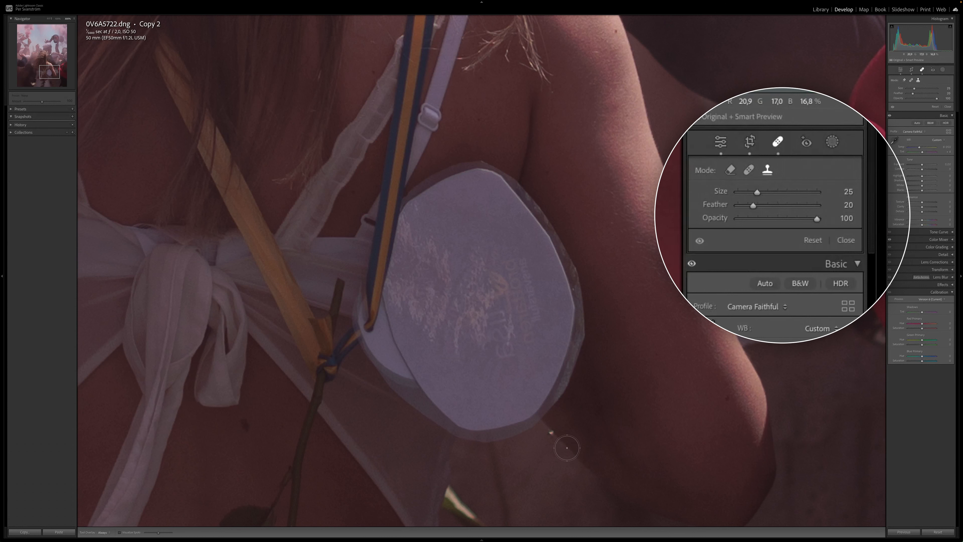
key("alt")
left_click(552, 431)
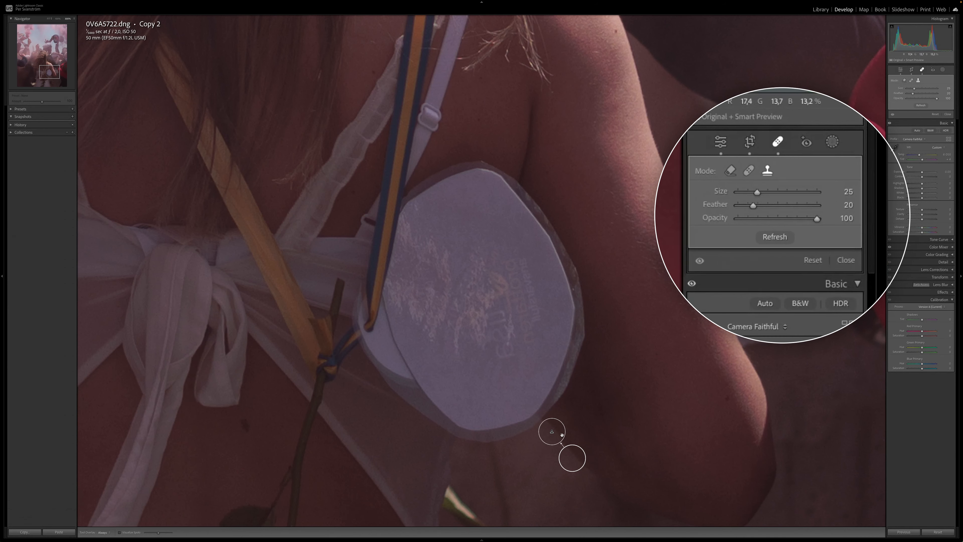
left_click_drag(552, 432, 550, 432)
left_click_drag(577, 463, 577, 461)
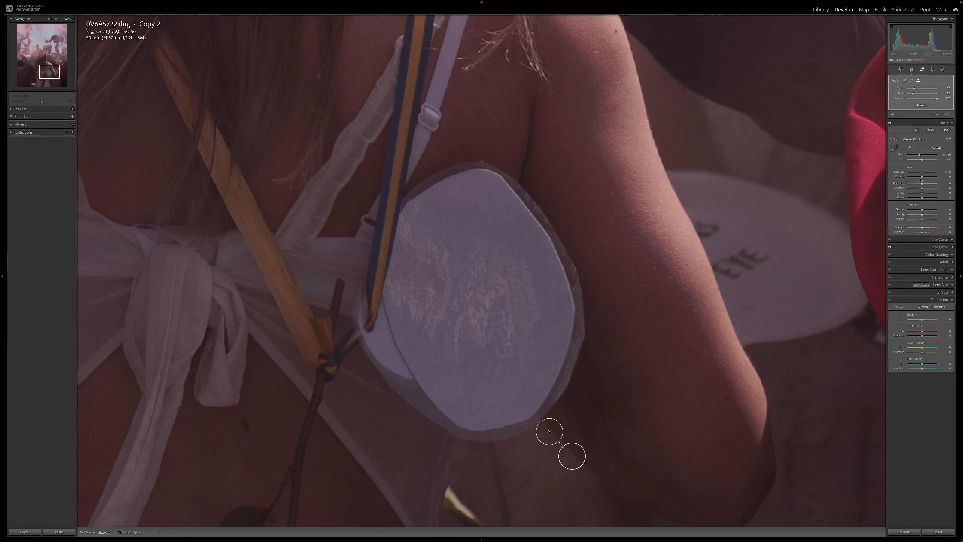
Step: Change the spot below the white disc to Heal mode, add a size 29 healing spot over it and close the tool
left_click(911, 80)
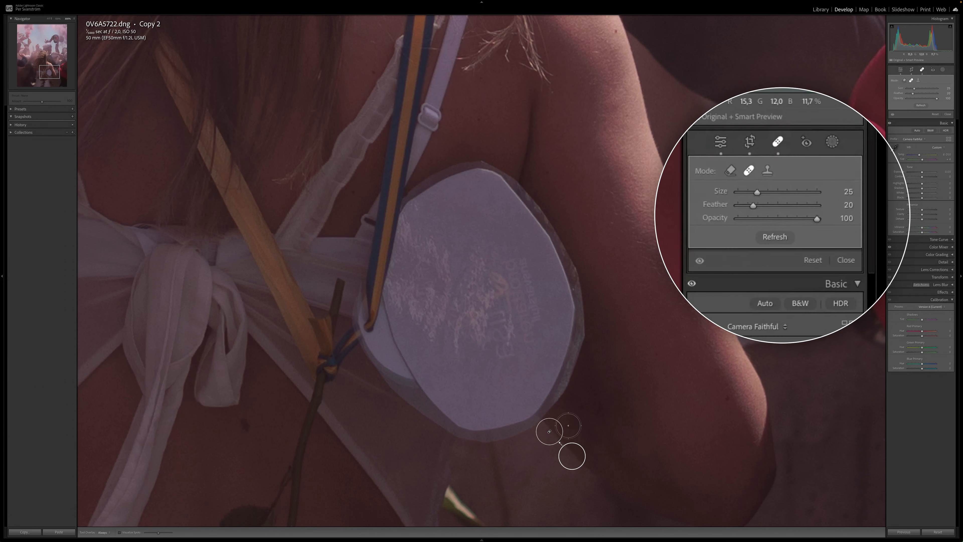
scroll(552, 434, "up", 3)
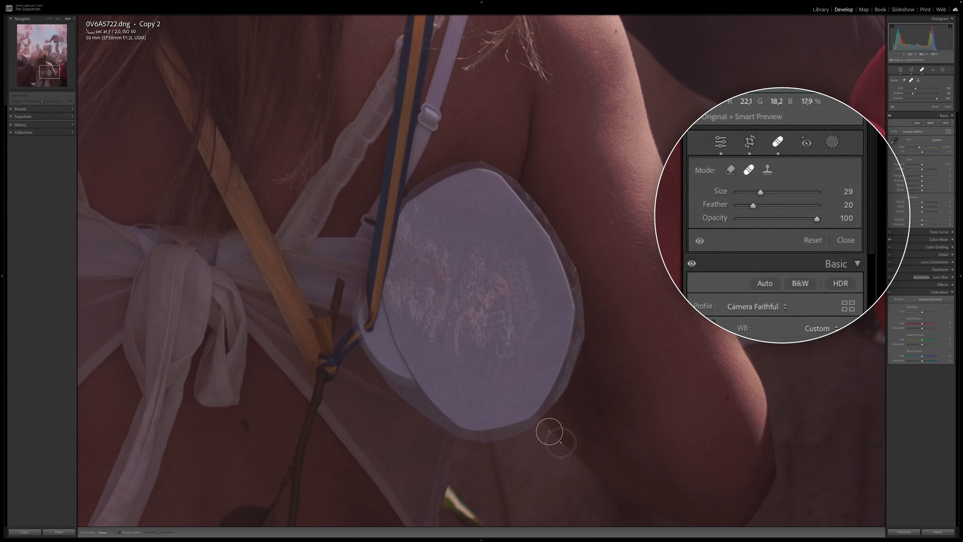
left_click(561, 442)
left_click_drag(561, 451, 553, 446)
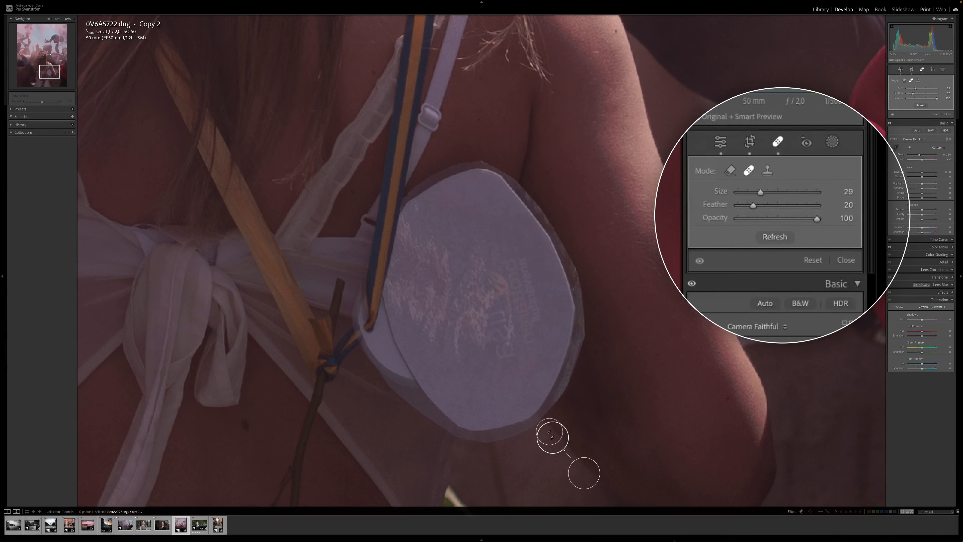
left_click(946, 114)
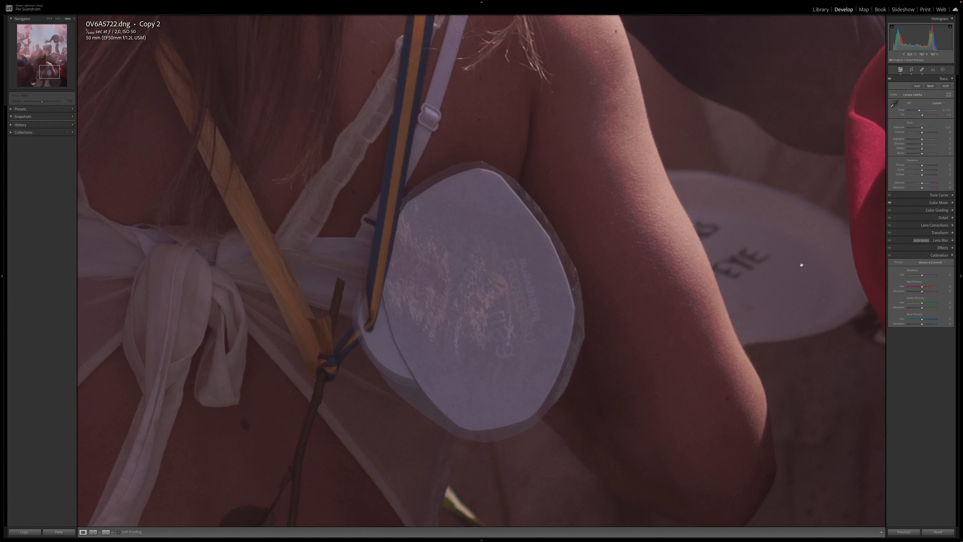
left_click(683, 289)
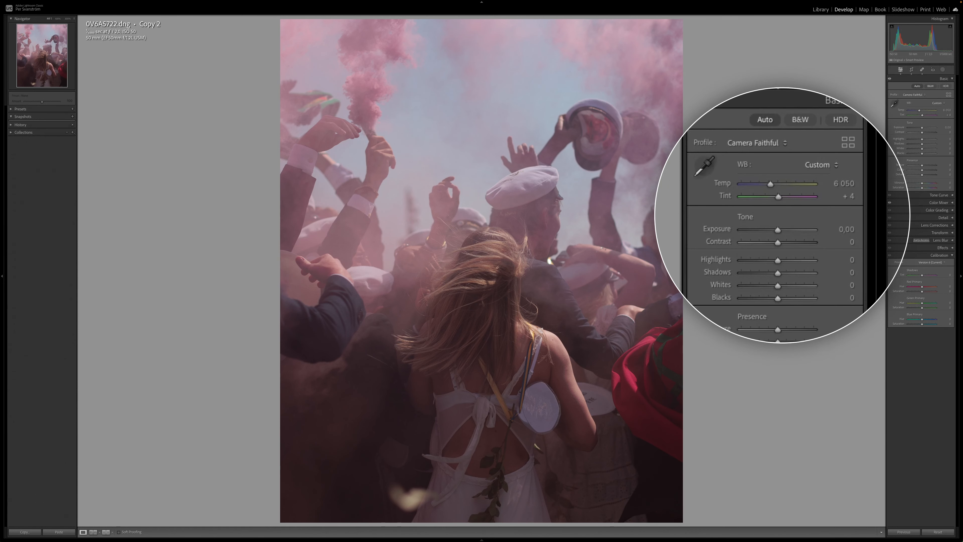
Step: Try the automatic tone adjustment on the photo and undo it
left_click(914, 86)
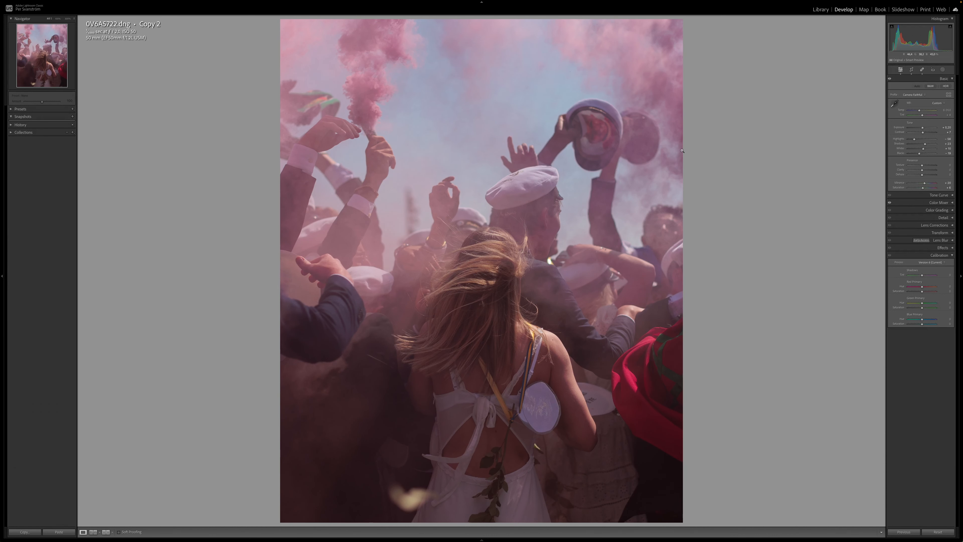
key("ctrl+z")
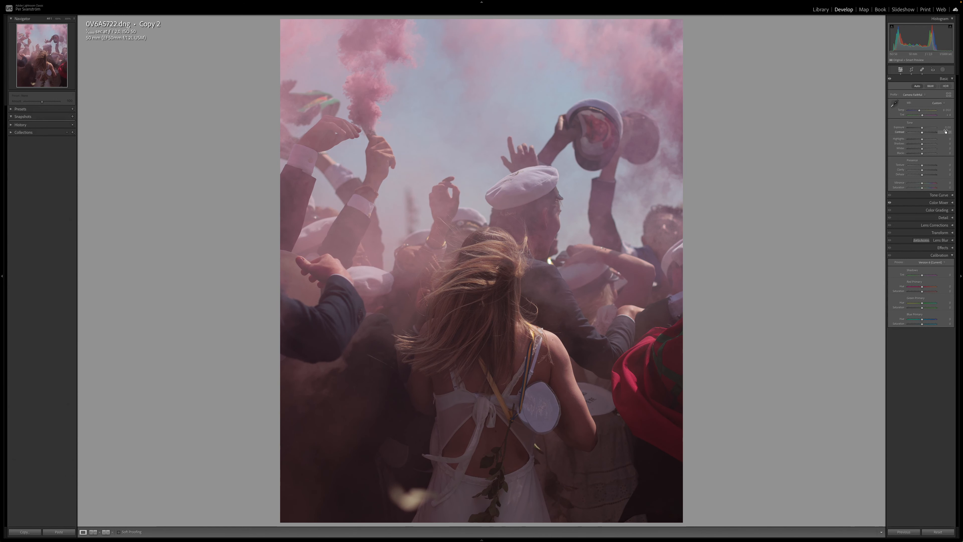
Step: Set Exposure to +0.11, Highlights to -6 and Shadows to +30, testing strong and minimum shadow values along the way
left_click_drag(947, 129, 949, 129)
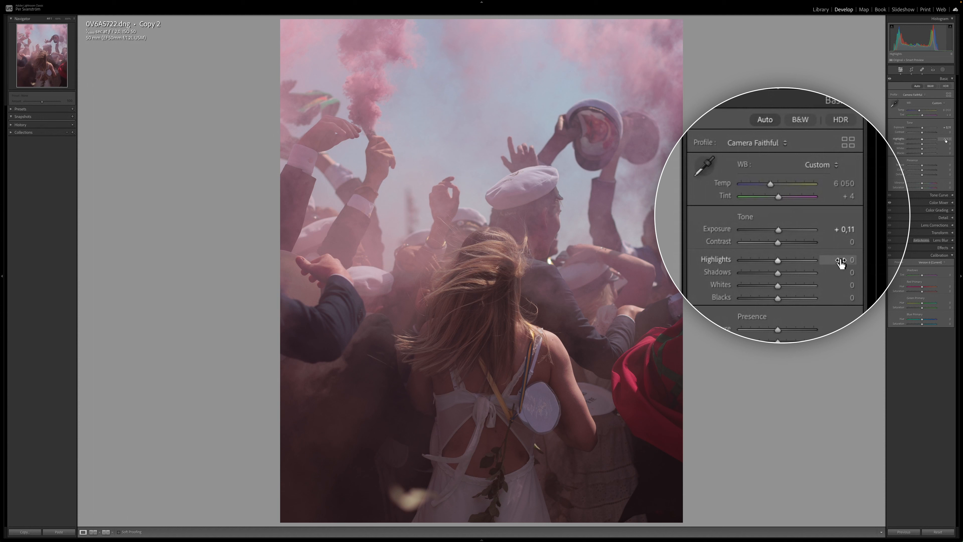
left_click_drag(945, 139, 920, 139)
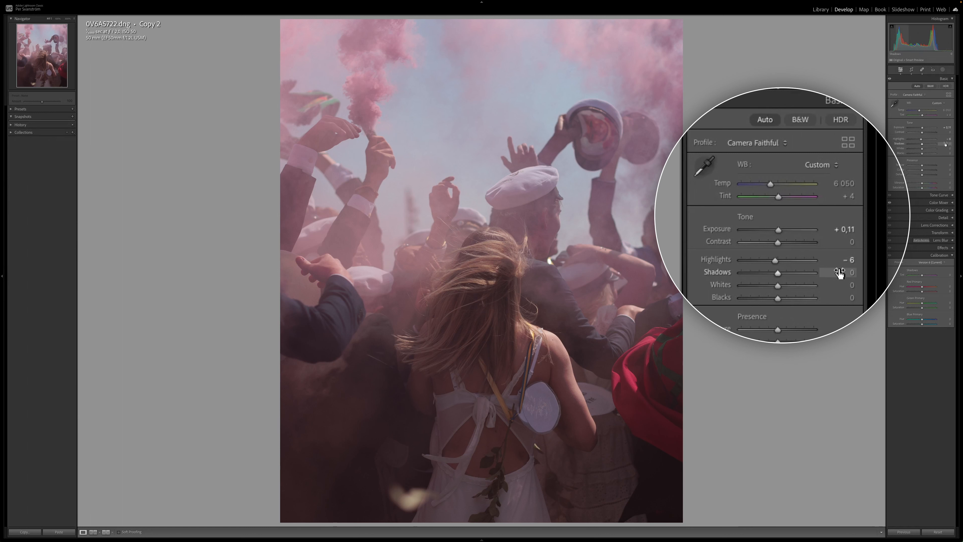
left_click_drag(944, 143, 959, 143)
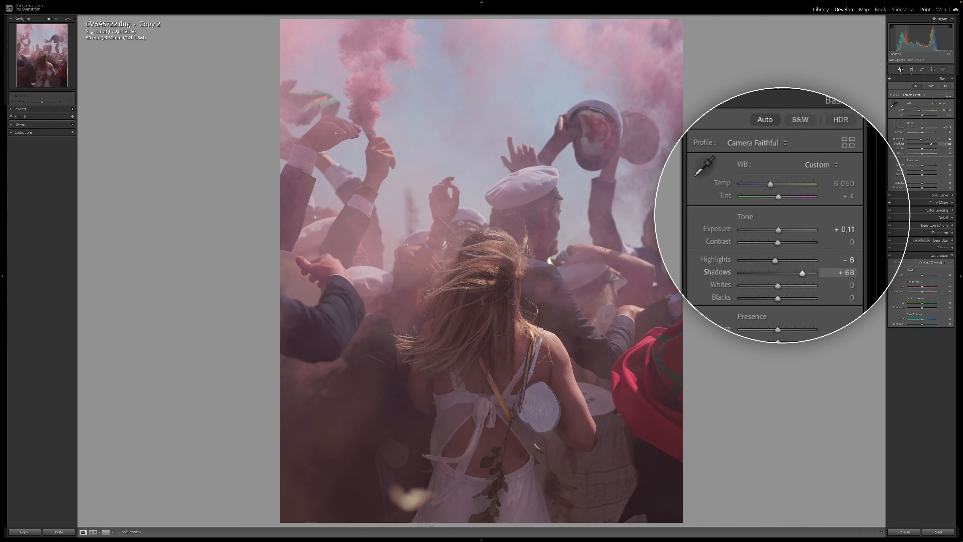
left_click_drag(959, 144, 924, 143)
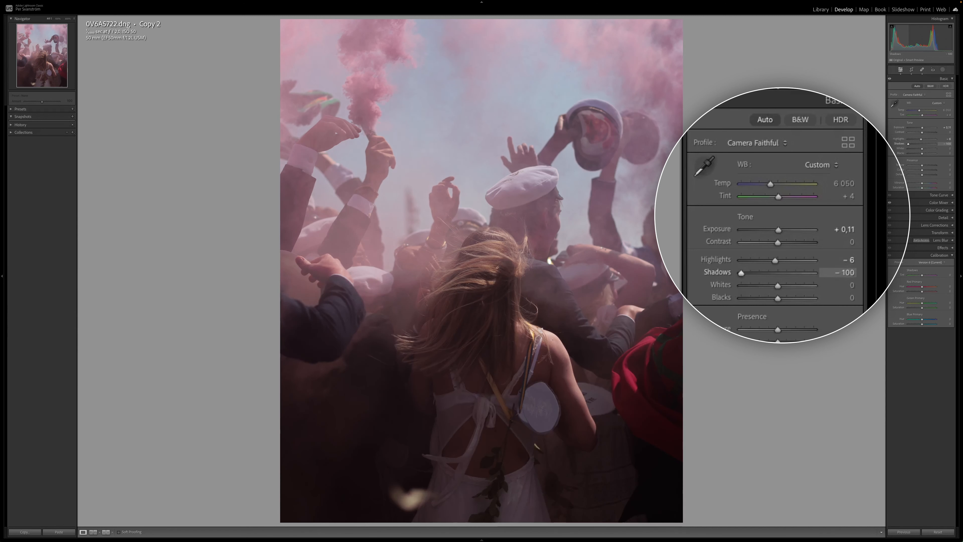
left_click_drag(909, 144, 926, 144)
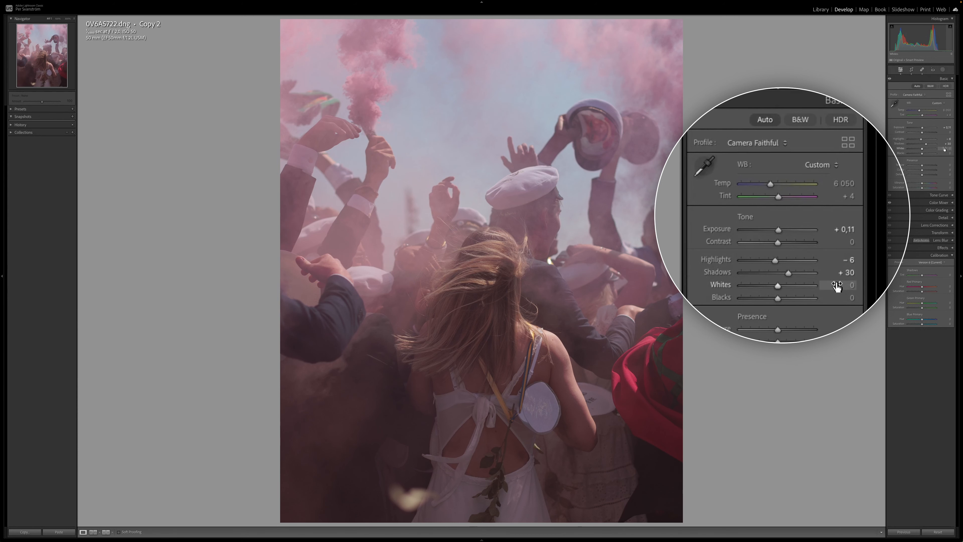
Step: Set Whites to +30 after testing a much stronger value, and lower the Blacks slightly
left_click_drag(944, 149, 959, 149)
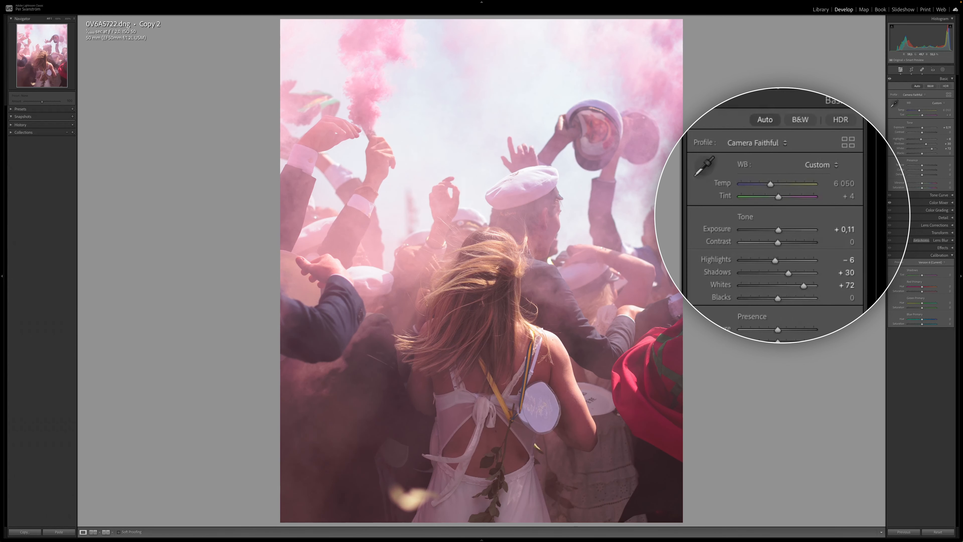
left_click_drag(947, 148, 932, 148)
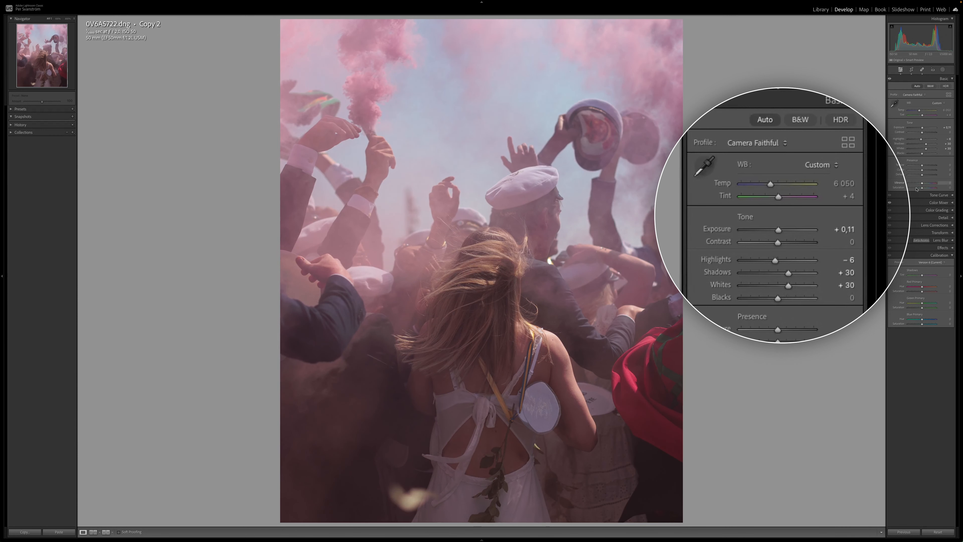
left_click_drag(943, 154, 939, 154)
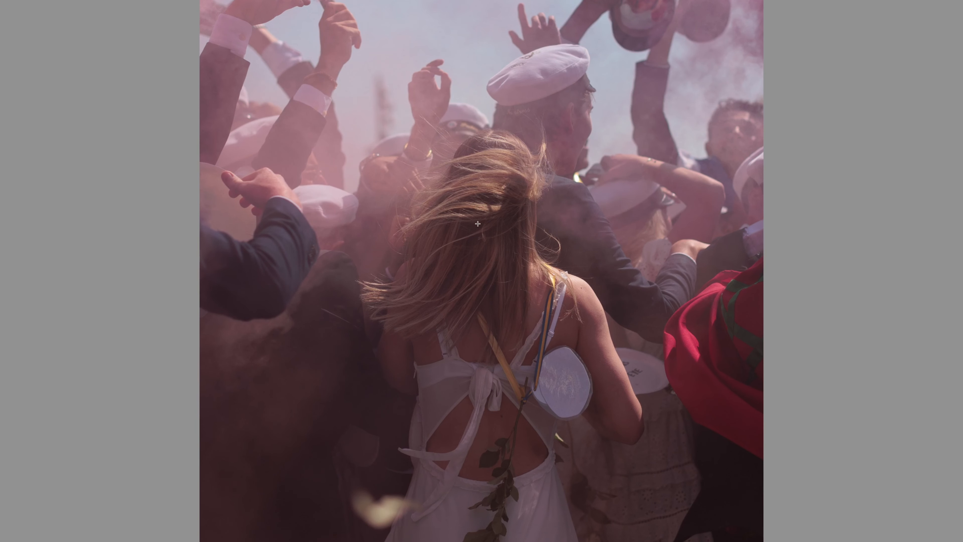
Step: Draw an oval radial gradient mask over the woman's hair and back, shift it downward and set its Feather to about 56
left_click_drag(469, 247, 635, 510)
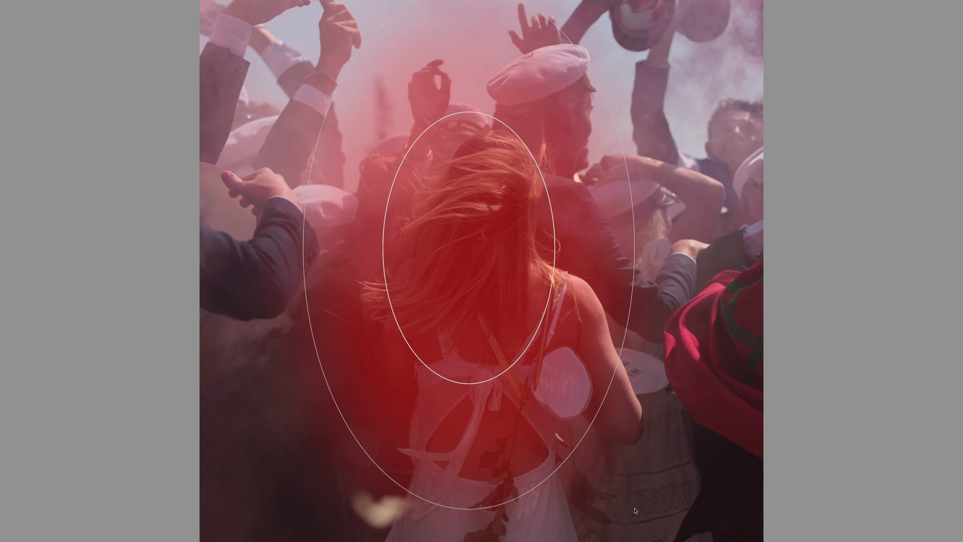
left_click_drag(469, 247, 480, 286)
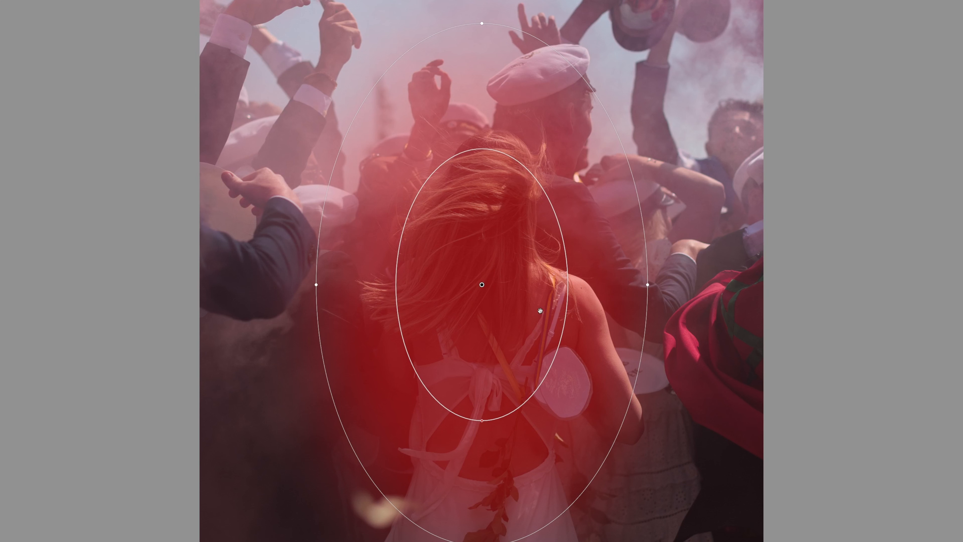
left_click_drag(481, 420, 481, 401)
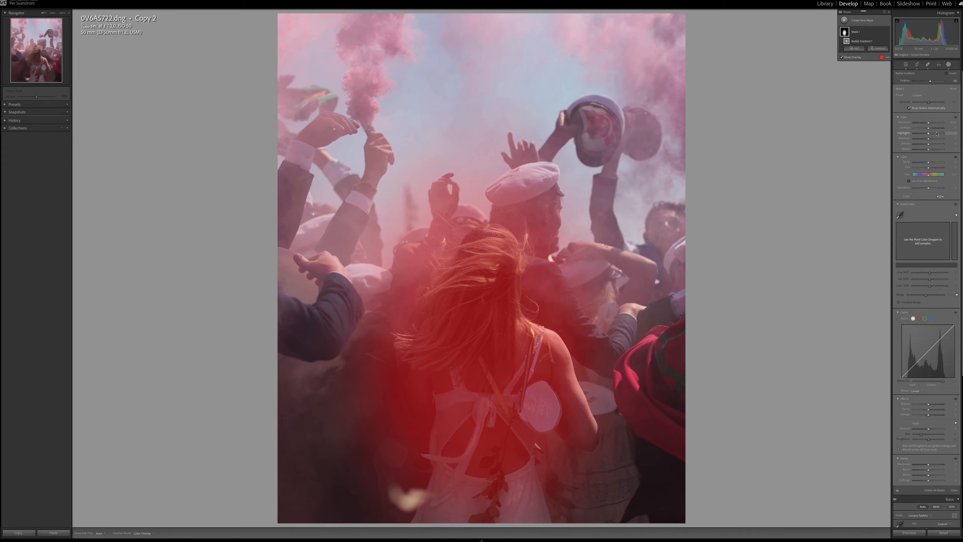
Step: Set the radial mask's Highlights to 7, Whites to 39 and Exposure to 0.12, testing a much darker exposure along the way
mouse_move(922, 149)
left_mouse_down()
mouse_move(931, 152)
mouse_move(923, 138)
left_mouse_up()
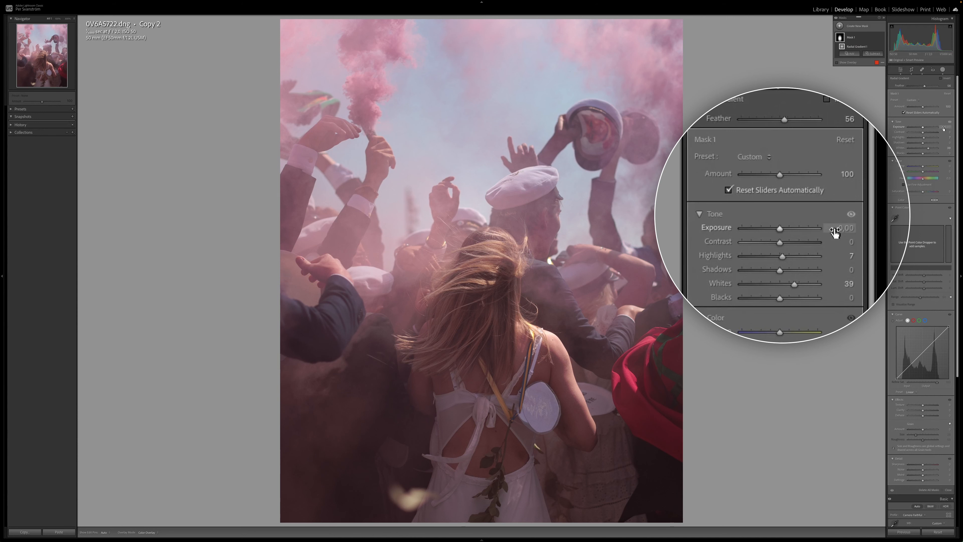
left_click(943, 127)
type("-0,82")
key("Return")
left_click_drag(919, 128, 932, 127)
double_click(900, 127)
left_click_drag(948, 128, 946, 127)
Step: Set the radial mask's Contrast to 13 and Blacks to -1, after testing Shadows at -34 and resetting it
mouse_move(949, 143)
left_mouse_down()
mouse_move(957, 143)
mouse_move(943, 143)
left_mouse_up()
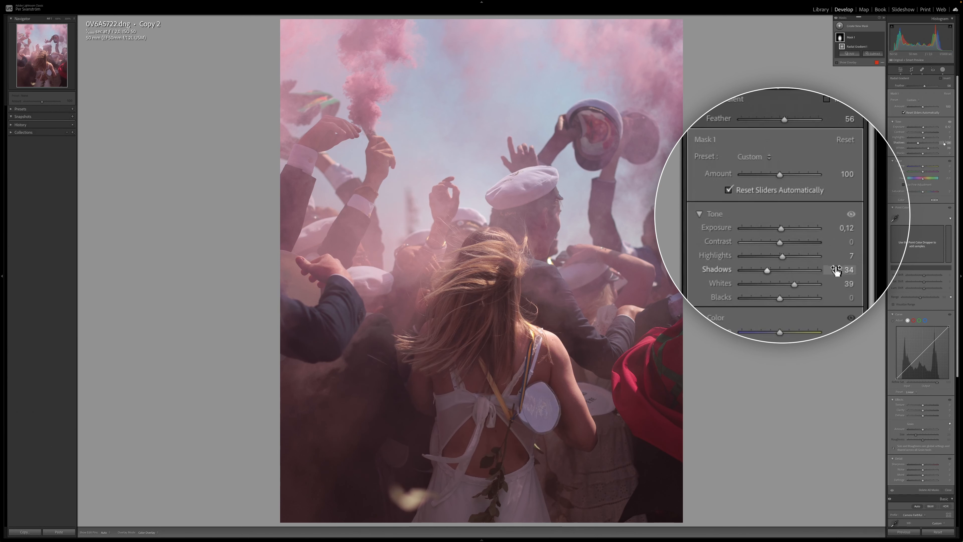
double_click(901, 143)
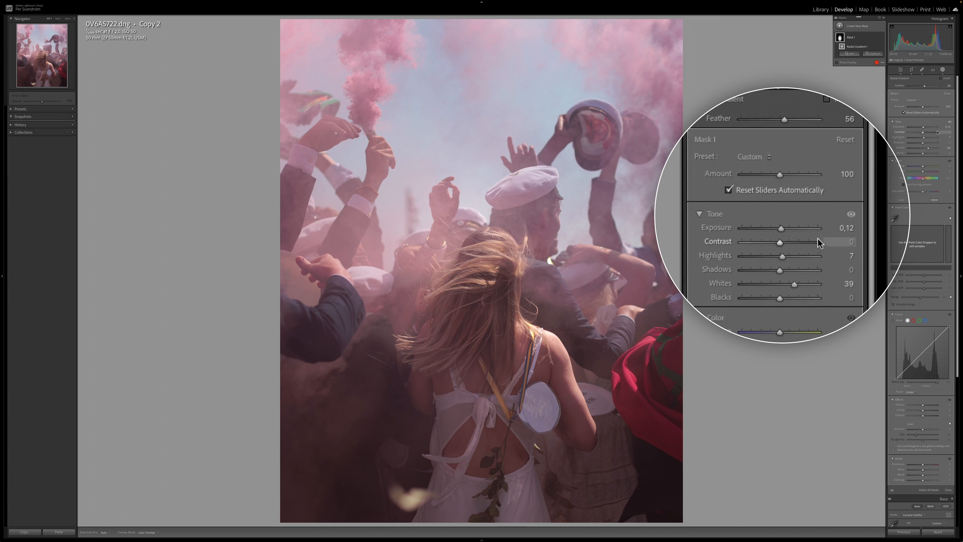
left_click_drag(946, 132, 948, 132)
left_click_drag(950, 153, 949, 153)
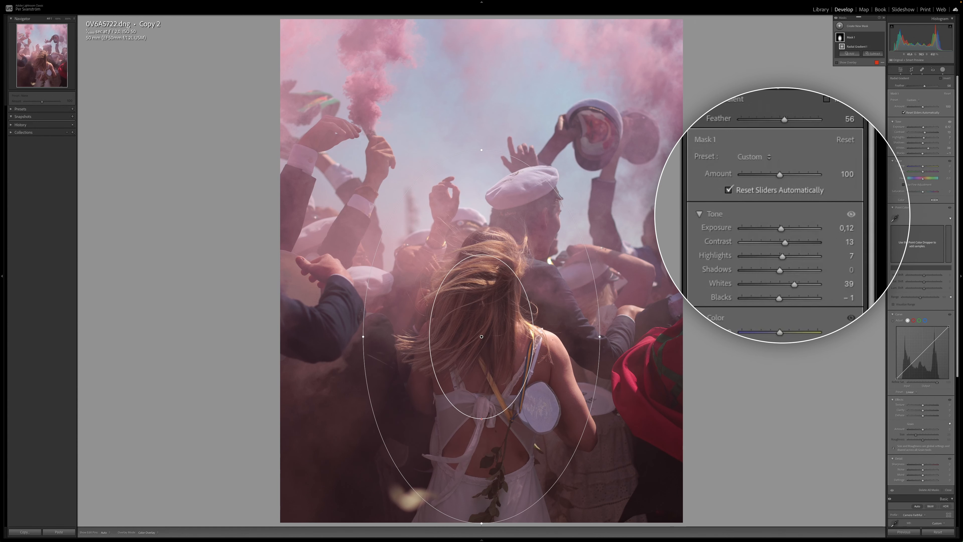
left_click(668, 253)
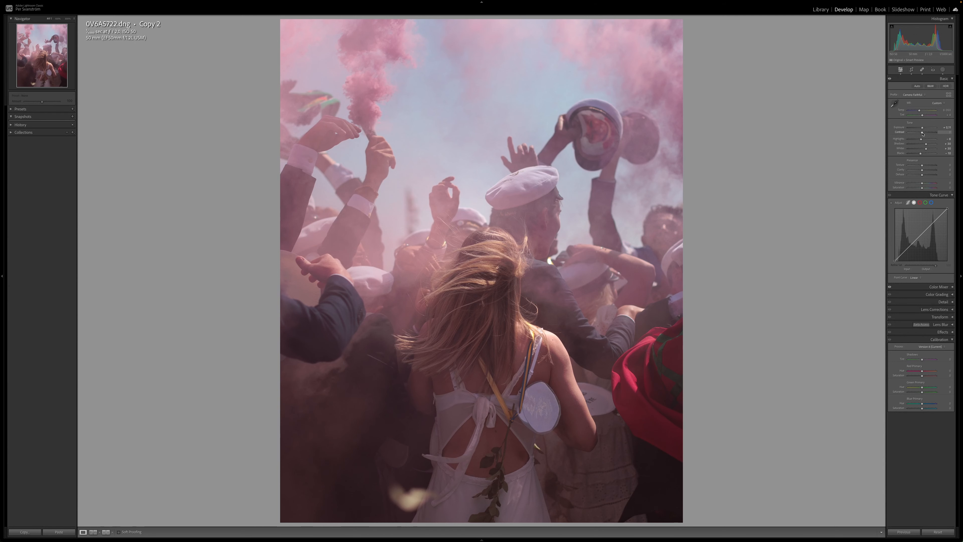
Step: Try a steep tone curve with the black point at input 51 and the white point at input 183, and reset the curve
left_click_drag(922, 133, 920, 135)
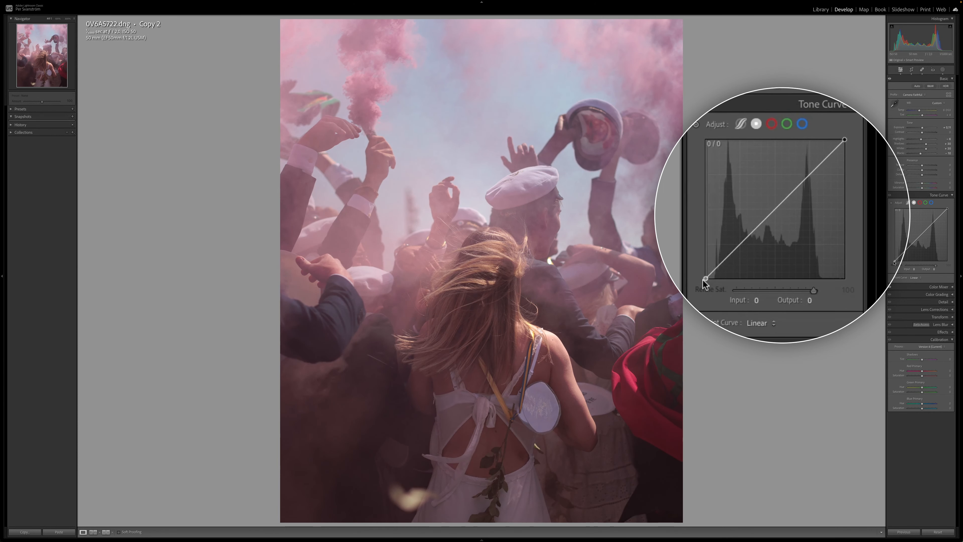
left_click_drag(894, 262, 905, 266)
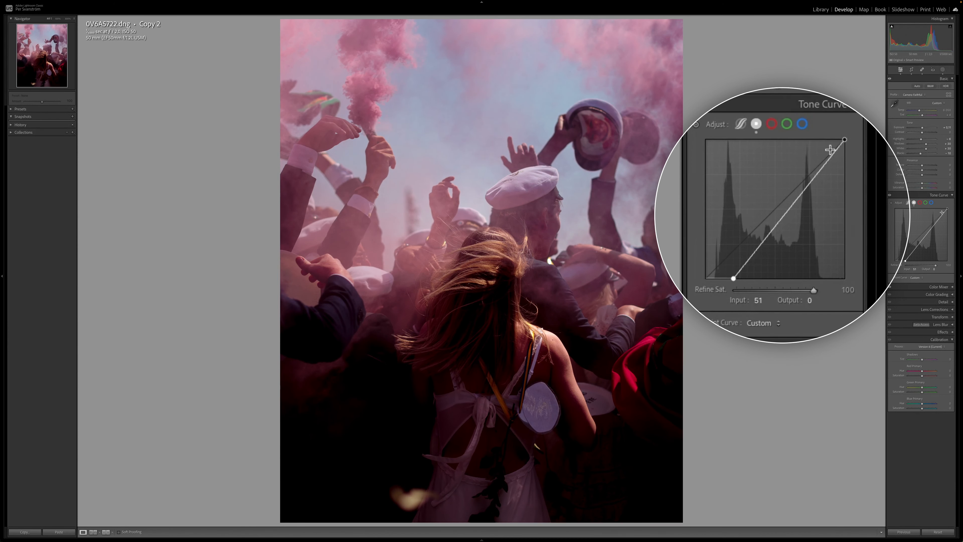
left_click_drag(947, 208, 932, 207)
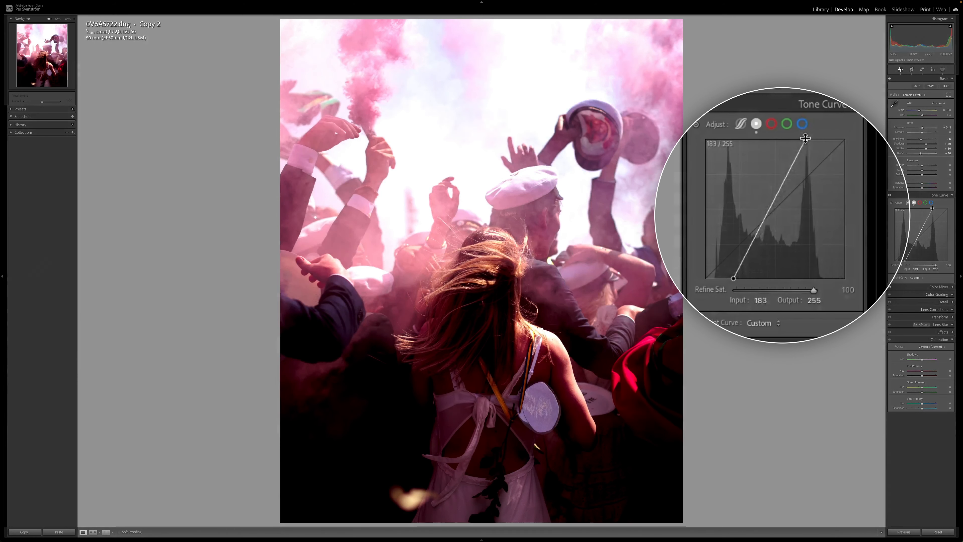
double_click(932, 209)
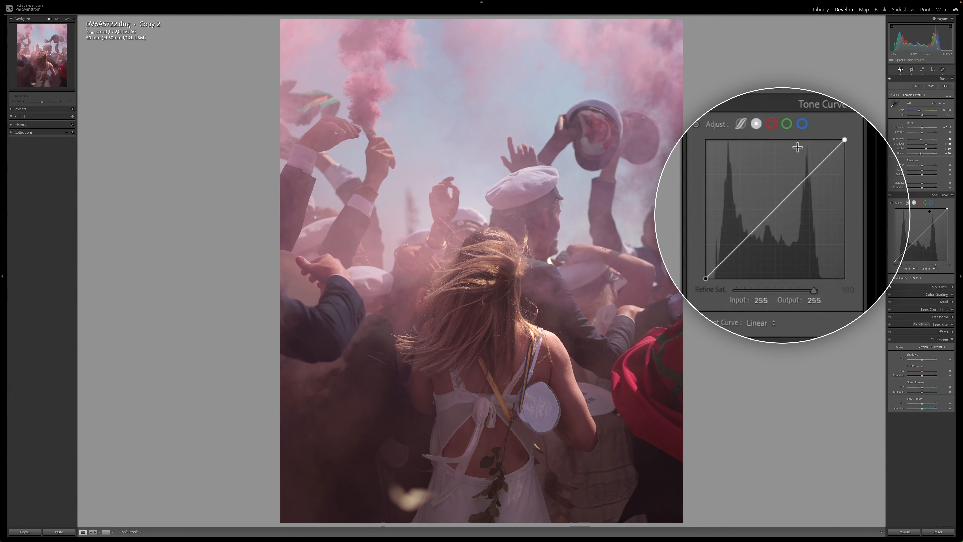
Step: Add tone curve points in the midtones at 123, the shadows and the highlights at 191, lowering the shadow point slightly
left_click(920, 236)
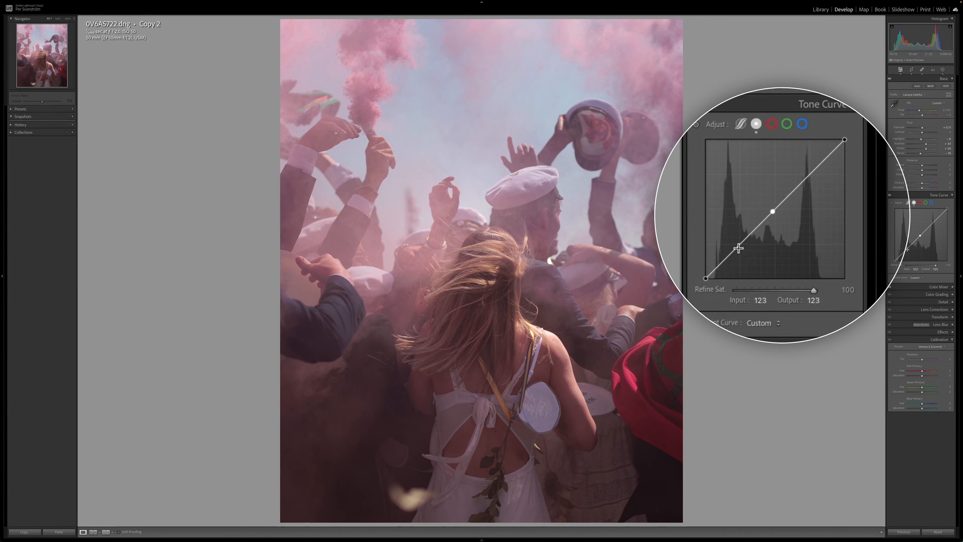
left_click(907, 249)
left_click(934, 221)
left_click(906, 250)
left_click_drag(906, 249, 905, 250)
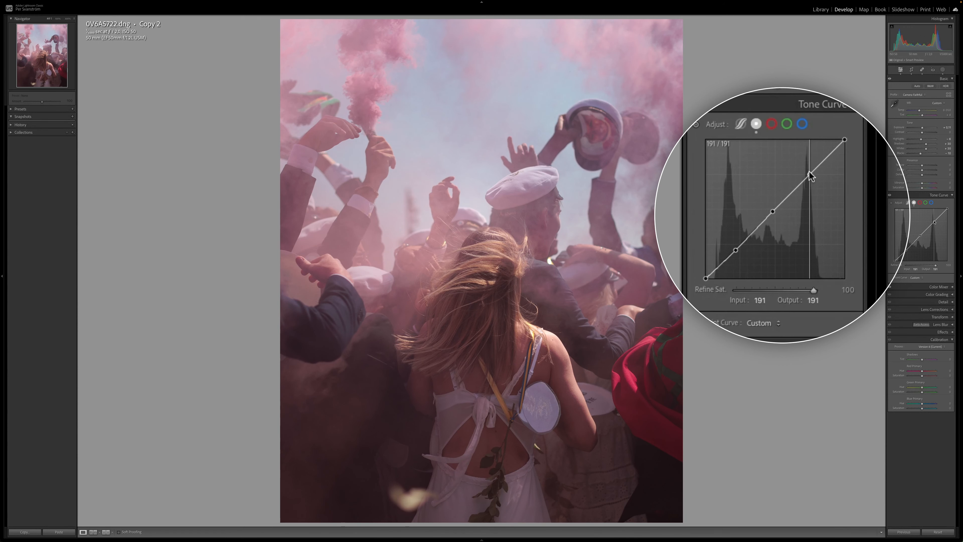
Step: Raise the tone curve's highlight point to output 201 and its black point to output 10 for faded blacks
left_click_drag(933, 222, 934, 220)
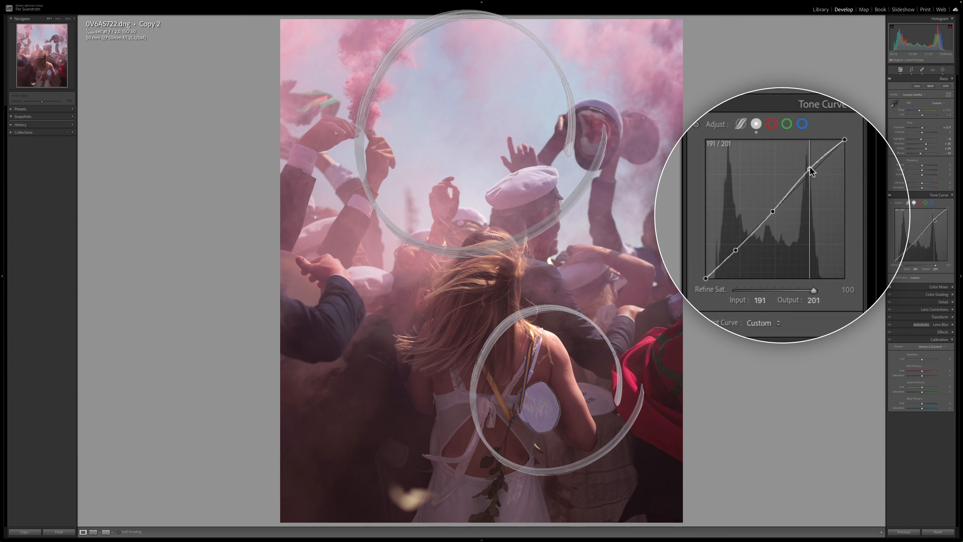
left_click(933, 220)
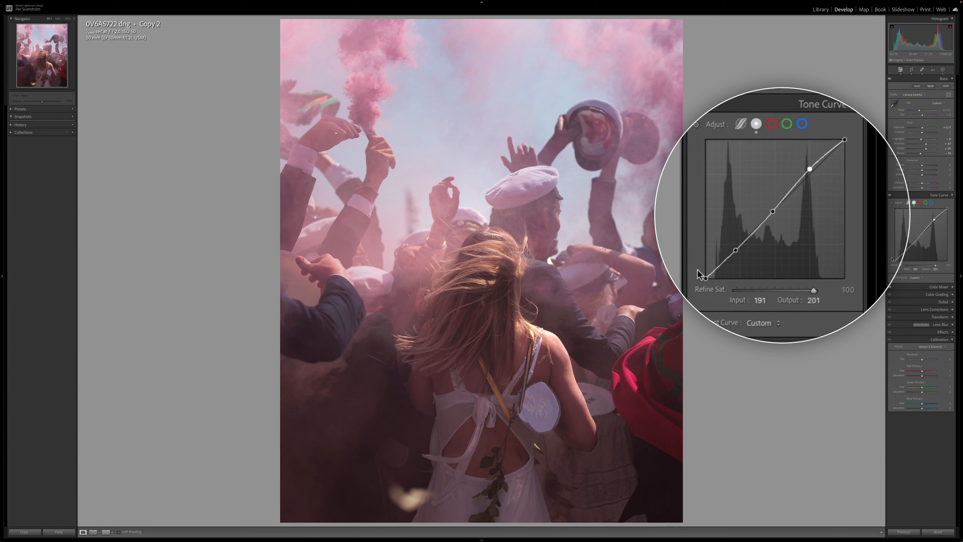
left_click(706, 277)
left_click_drag(703, 280, 699, 272)
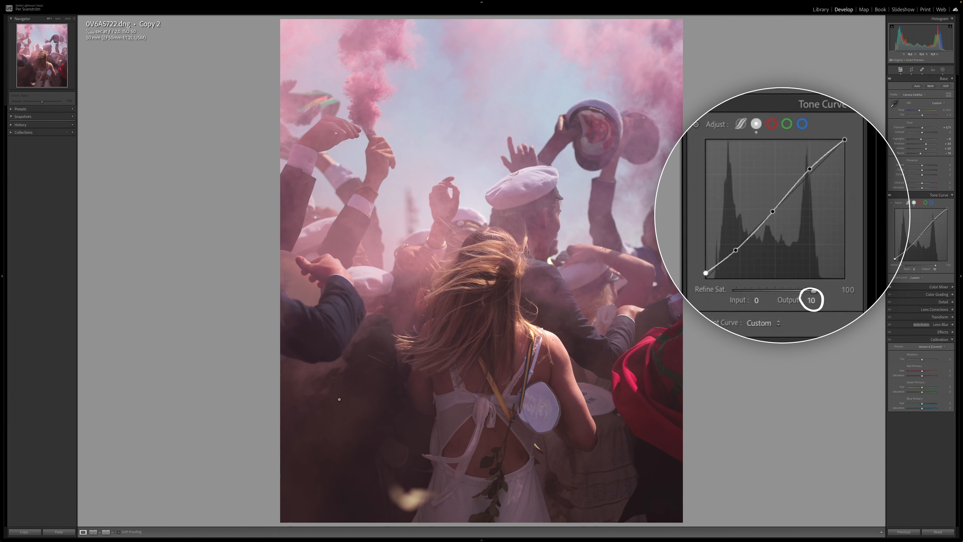